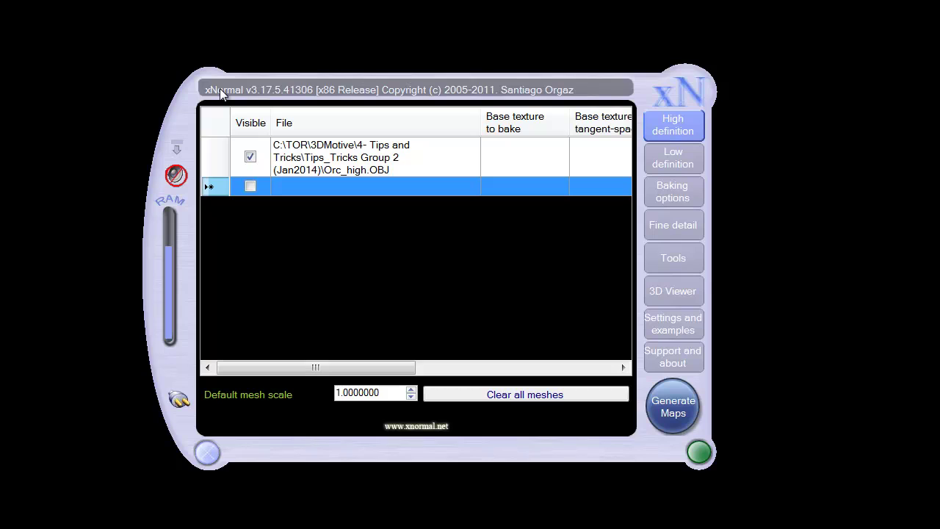
Browse the mesh and baking option tabs, then cancel adding a high-definition mesh.
{"action": "left_click", "coordinate": [672, 160]}
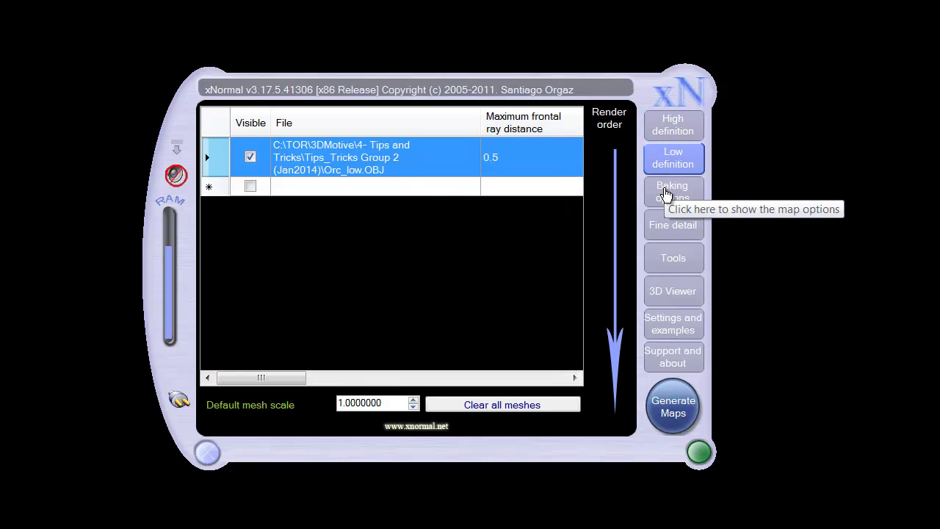
{"action": "left_click", "coordinate": [670, 192]}
{"action": "left_click", "coordinate": [673, 130]}
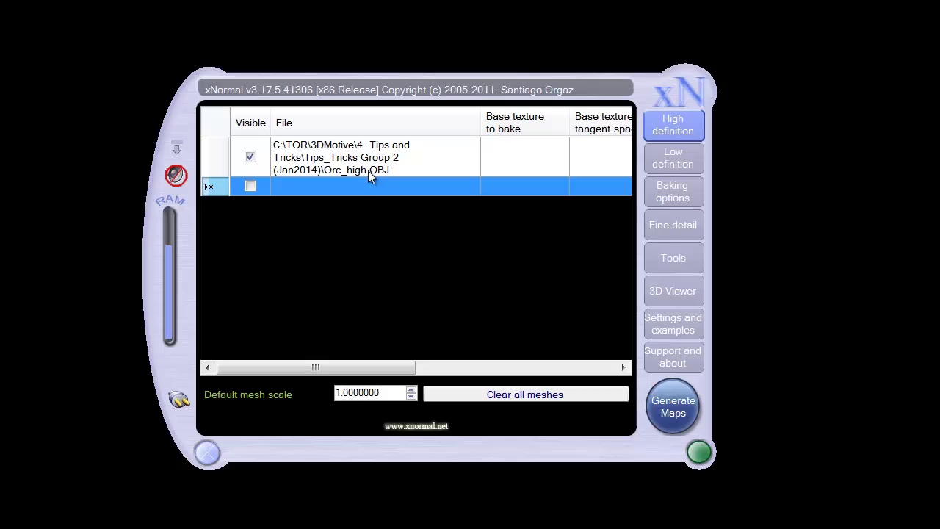
{"action": "right_click", "coordinate": [417, 161]}
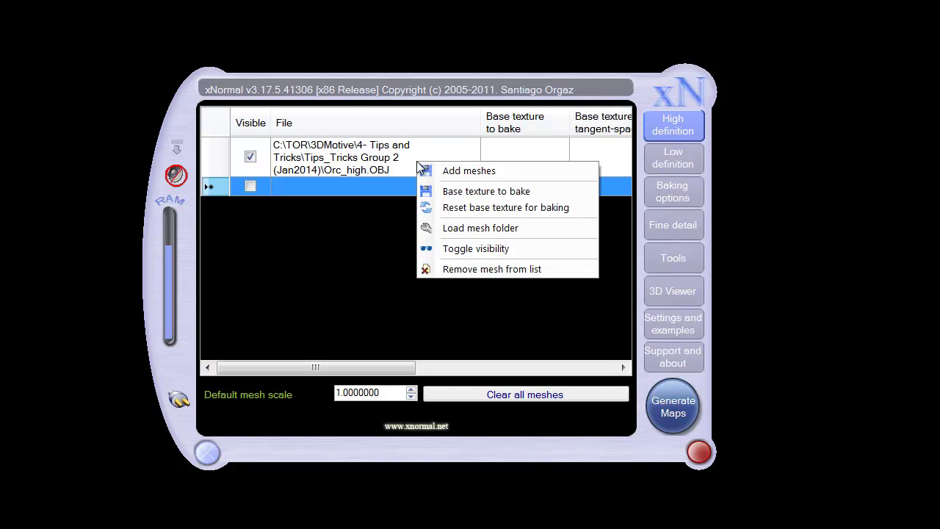
{"action": "left_click", "coordinate": [452, 172]}
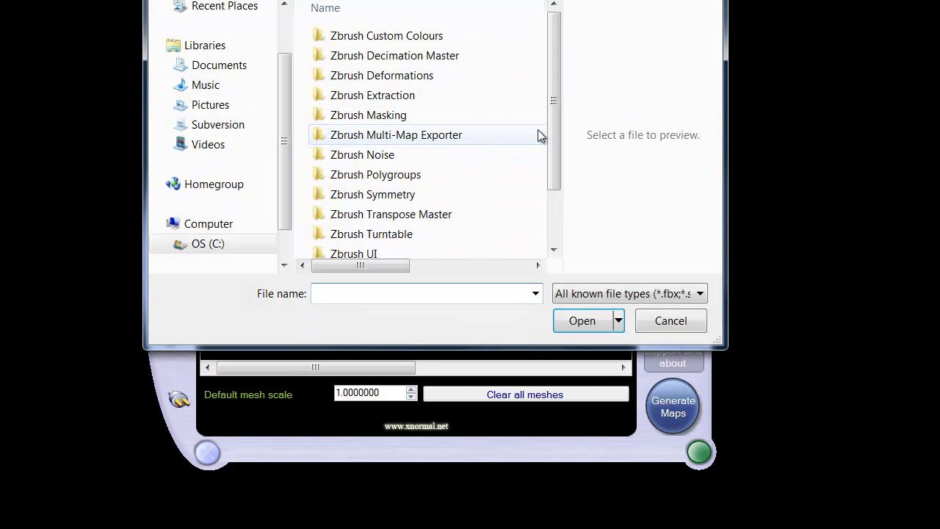
{"action": "scroll", "coordinate": [554, 197], "scroll_direction": "down", "scroll_amount": 1}
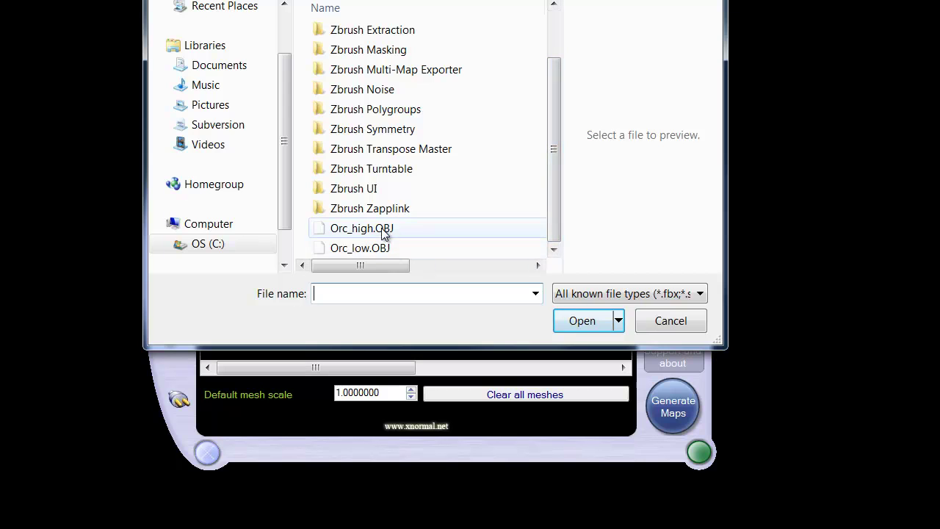
{"action": "left_click", "coordinate": [657, 322]}
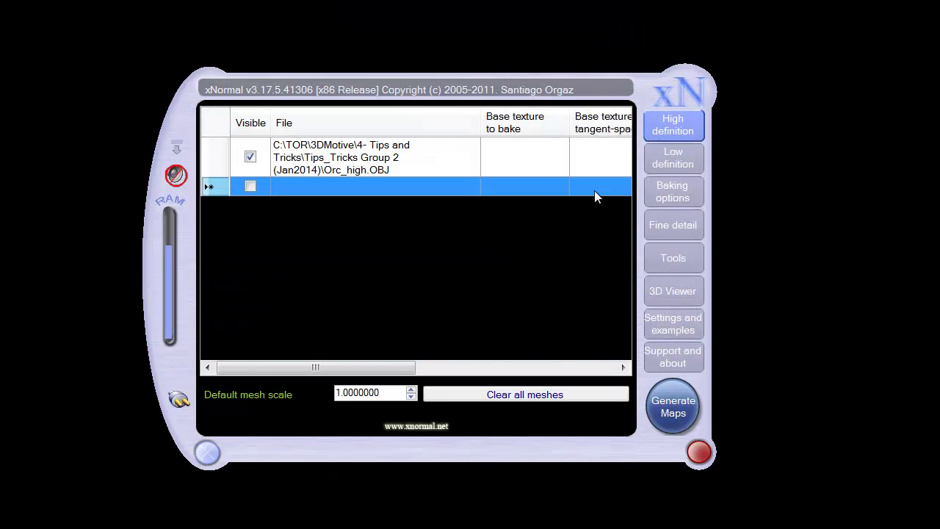
Show the low-definition list holding Orc_low.OBJ and dismiss its mesh options menu.
{"action": "left_click", "coordinate": [673, 158]}
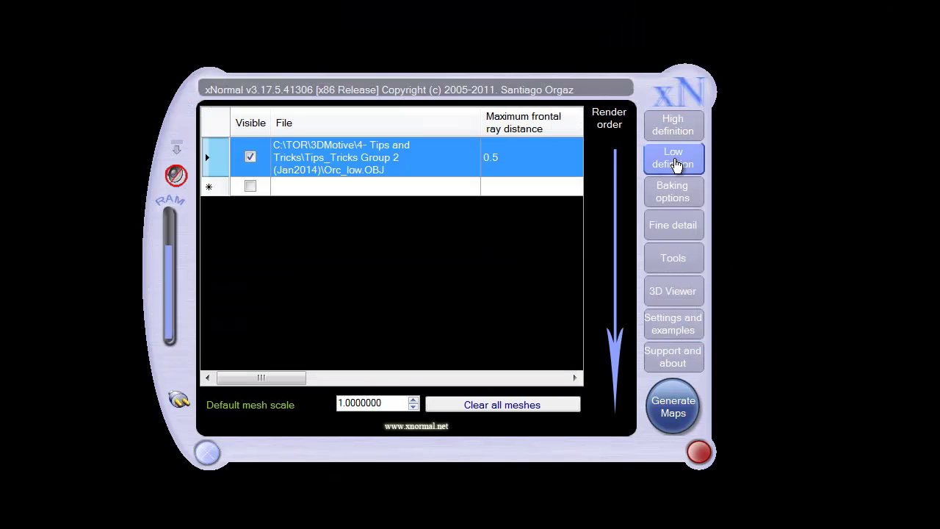
{"action": "right_click", "coordinate": [401, 163]}
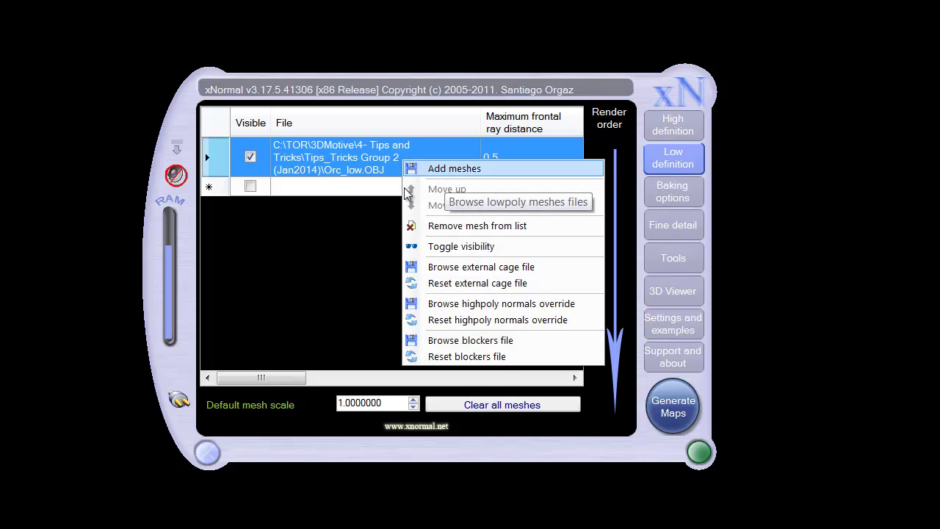
{"action": "left_click", "coordinate": [311, 260]}
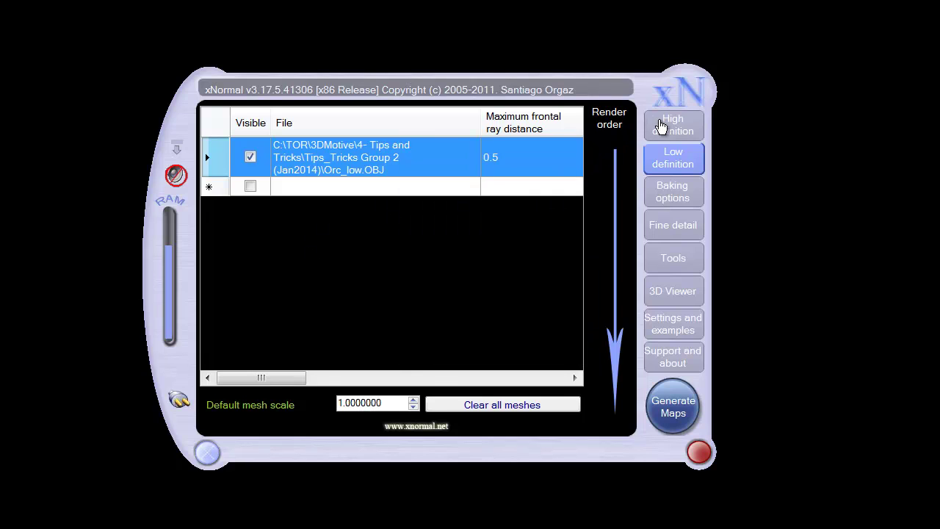
Mark the high-poly orc's base texture as a tangent-space normal map.
{"action": "left_click", "coordinate": [661, 127]}
{"action": "left_click_drag", "start_coordinate": [372, 373], "coordinate": [483, 344]}
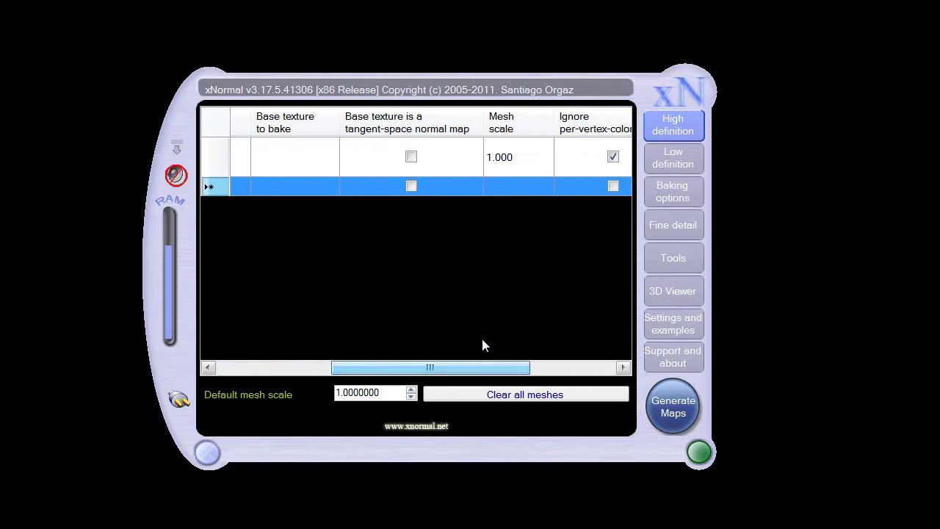
{"action": "left_click", "coordinate": [412, 156]}
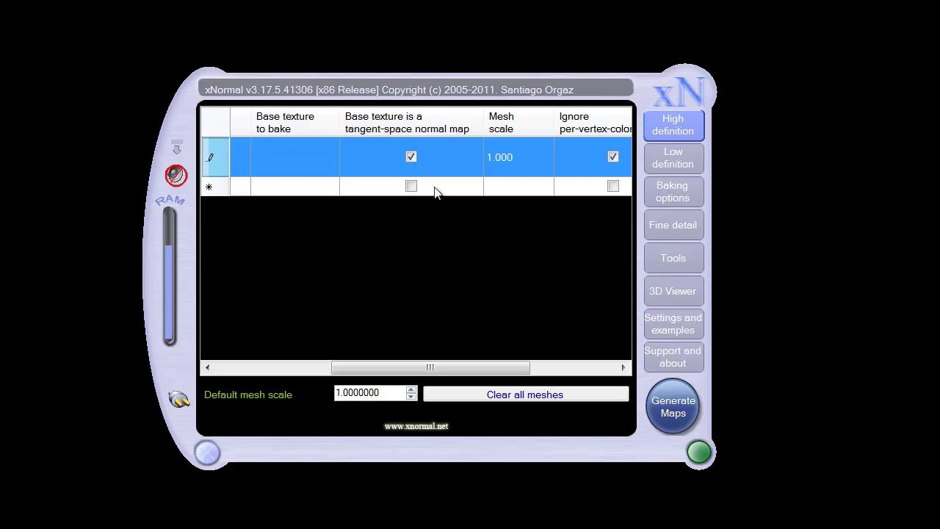
Change the low-poly orc's maximum frontal and rear ray distances from 0.5 to 2.
{"action": "left_click", "coordinate": [656, 162]}
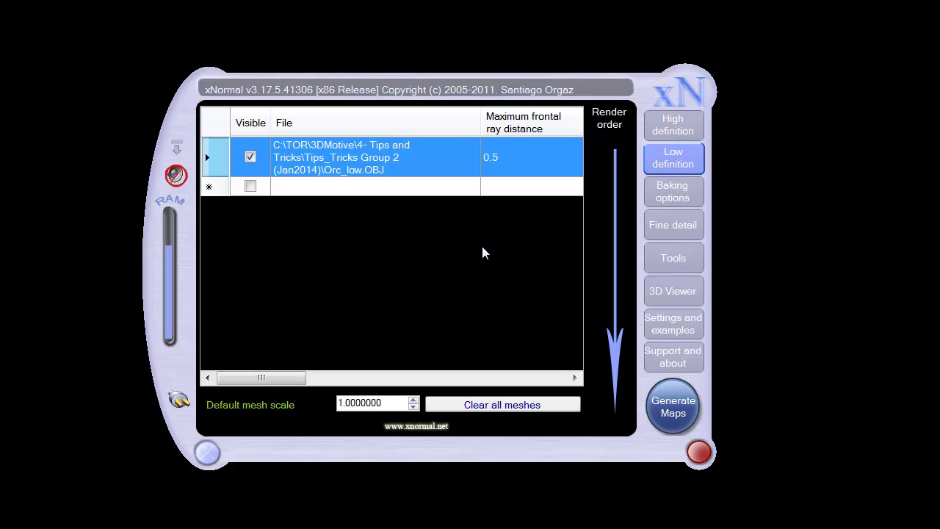
{"action": "left_click_drag", "start_coordinate": [266, 379], "coordinate": [309, 379]}
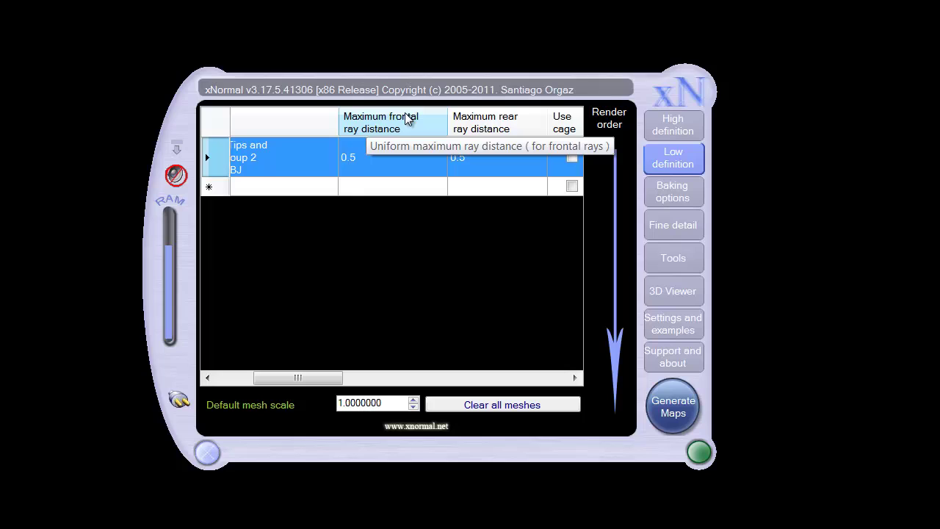
{"action": "left_click", "coordinate": [361, 156]}
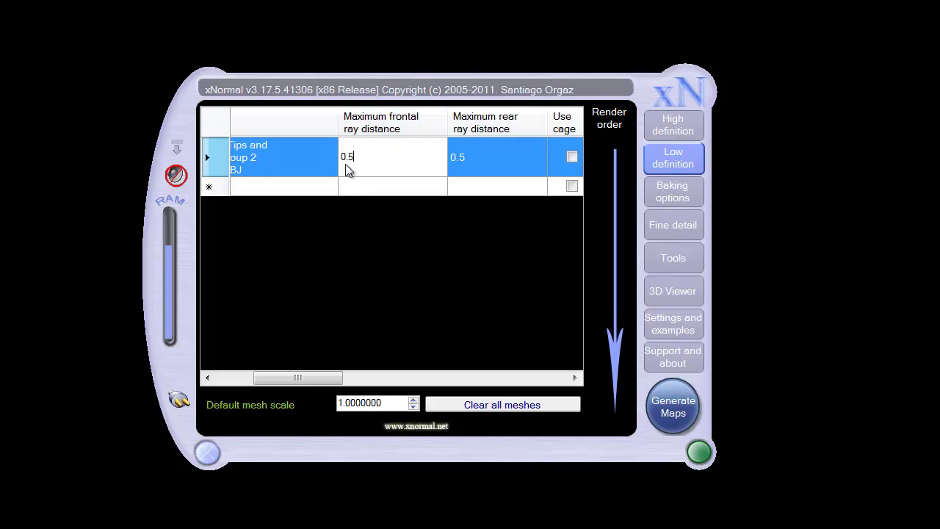
{"action": "left_click_drag", "start_coordinate": [360, 159], "coordinate": [325, 160]}
{"action": "type", "text": "2"}
{"action": "key", "text": "Return"}
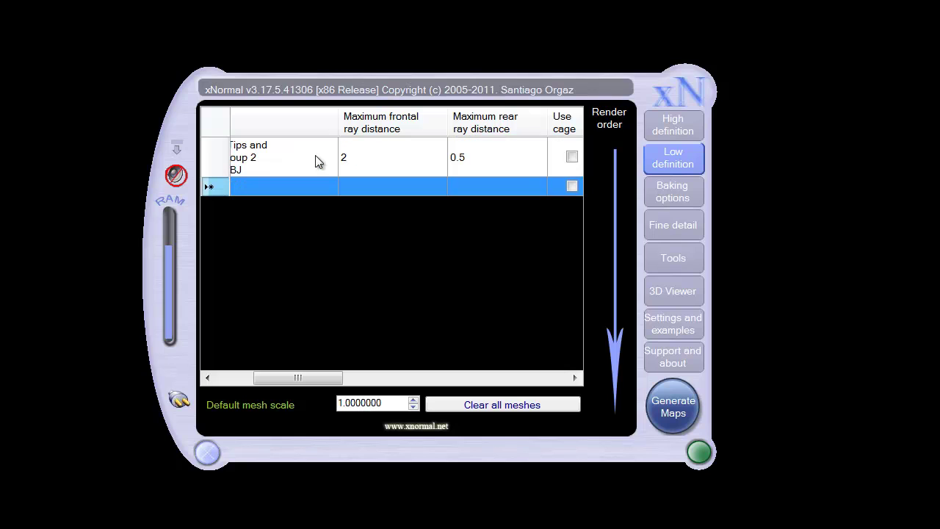
{"action": "left_click", "coordinate": [462, 160]}
{"action": "left_click", "coordinate": [463, 160]}
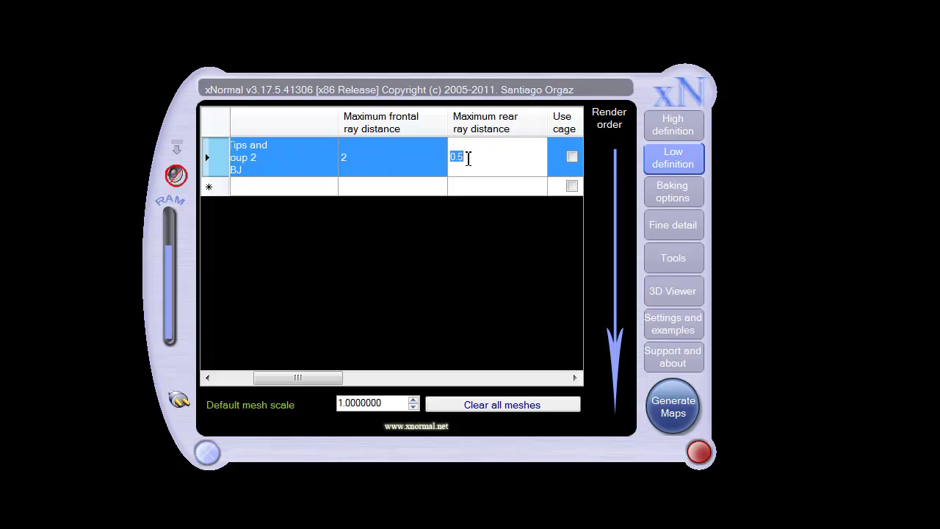
{"action": "type", "text": "2"}
{"action": "key", "text": "Return"}
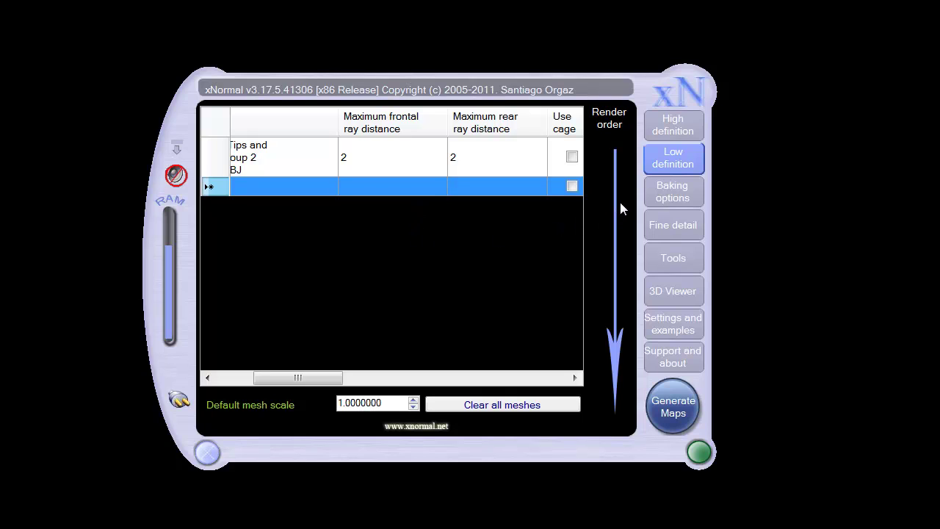
Set output width and height to 1024, toggling 'Closest hit if ray fails' off and on.
{"action": "left_click", "coordinate": [663, 193]}
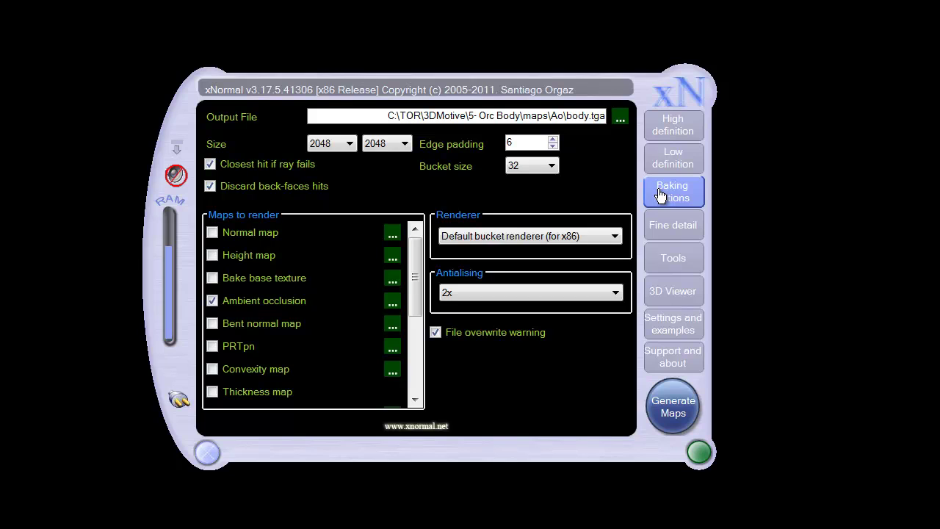
{"action": "left_click", "coordinate": [351, 144]}
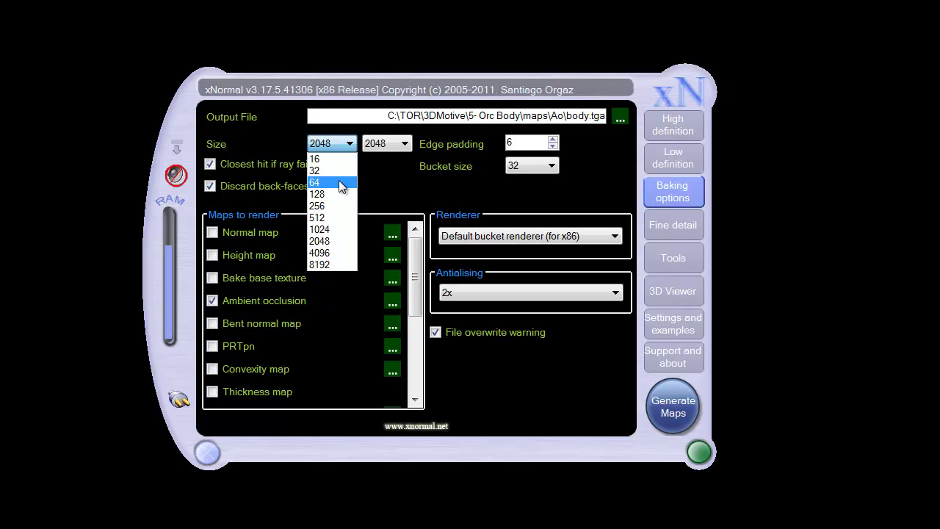
{"action": "left_click", "coordinate": [341, 228]}
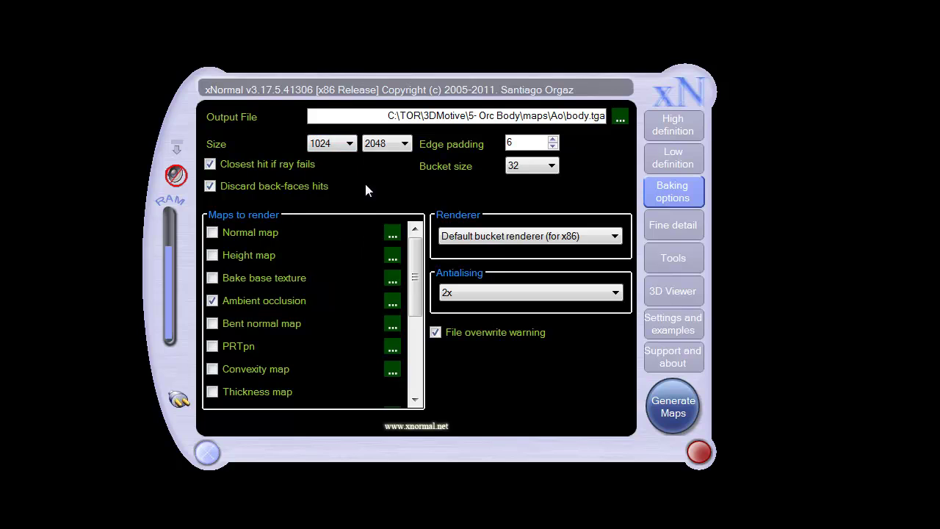
{"action": "left_click", "coordinate": [404, 144]}
{"action": "left_click", "coordinate": [380, 229]}
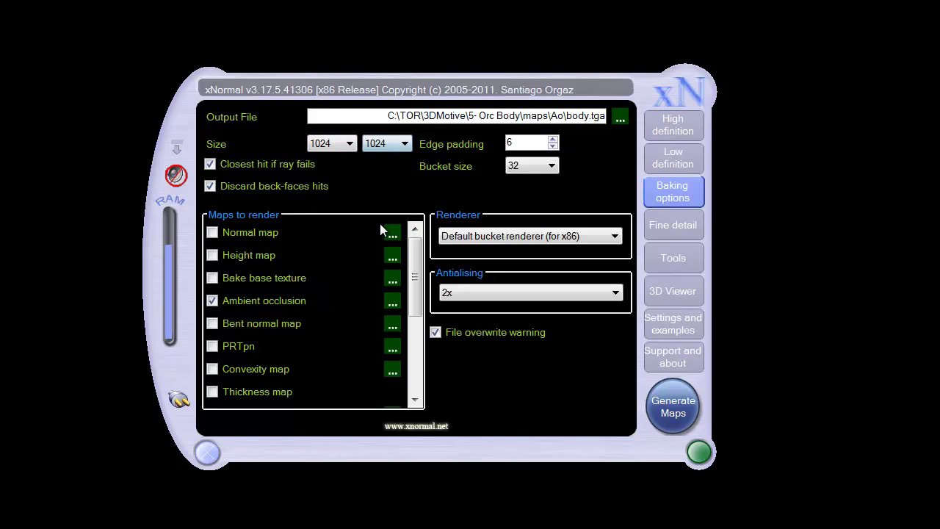
{"action": "left_click", "coordinate": [217, 166]}
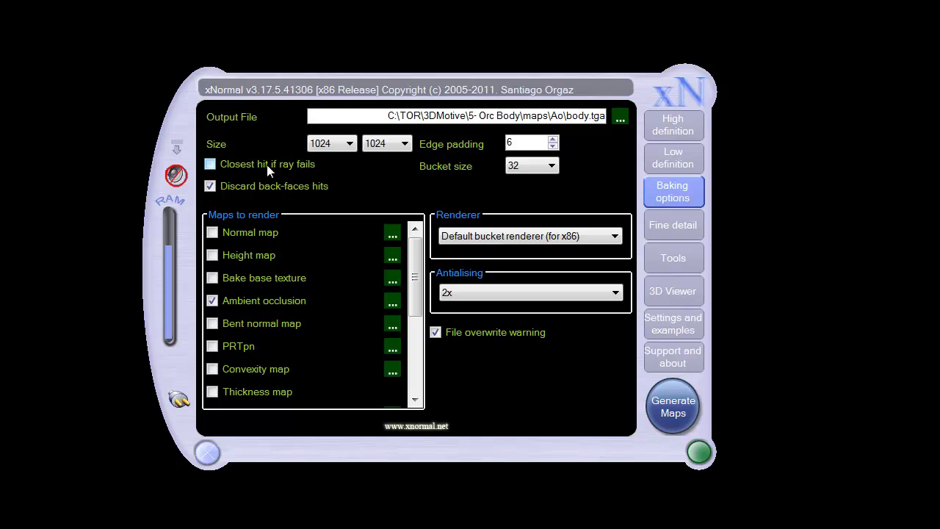
{"action": "left_click", "coordinate": [219, 168]}
Keep the bucket size at 32 and the default bucket renderer.
{"action": "left_click", "coordinate": [552, 167]}
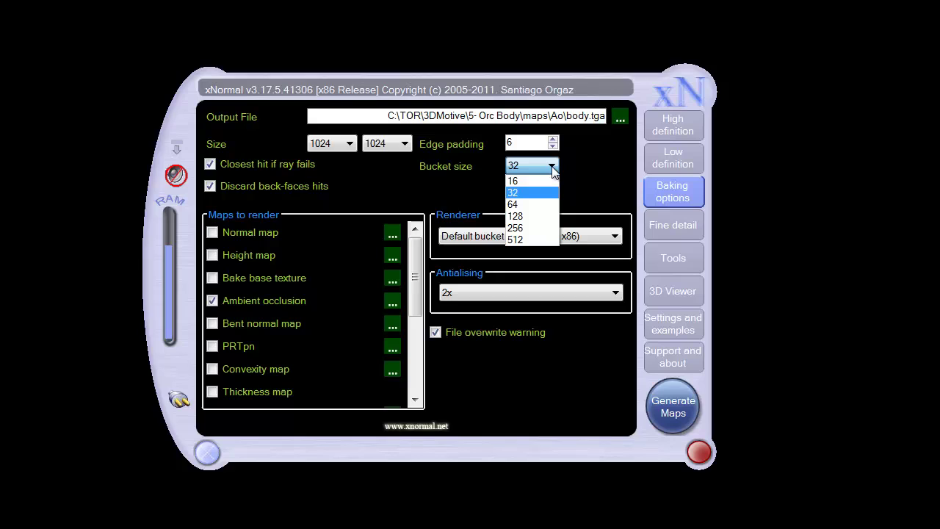
{"action": "left_click", "coordinate": [538, 192]}
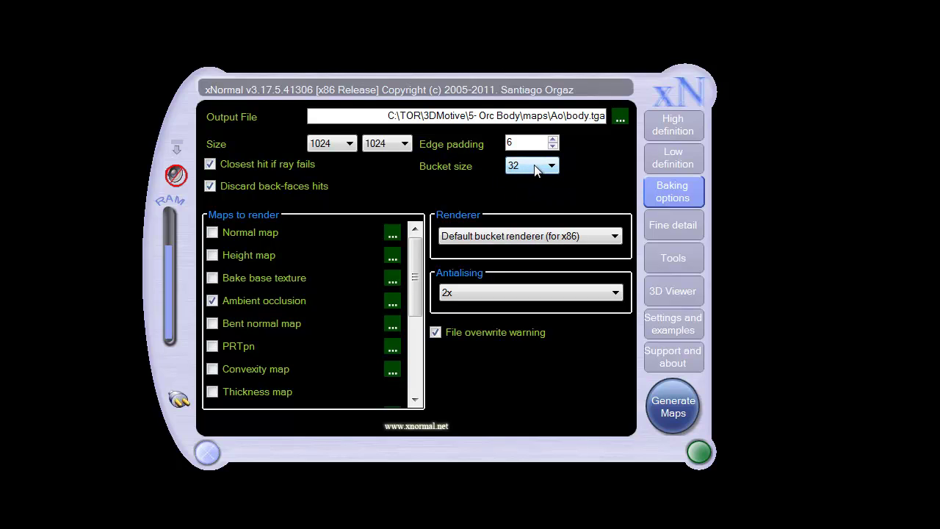
{"action": "left_click", "coordinate": [522, 235]}
{"action": "left_click", "coordinate": [534, 236]}
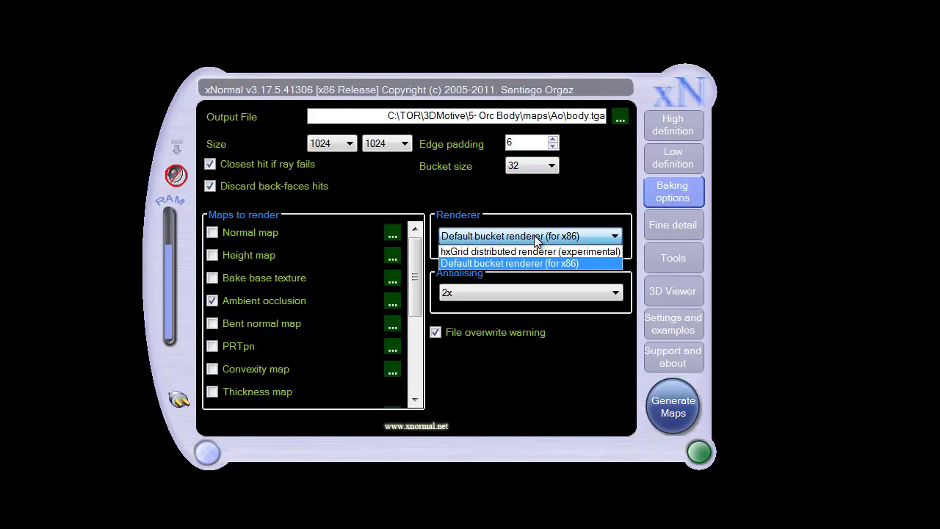
{"action": "left_click", "coordinate": [535, 237]}
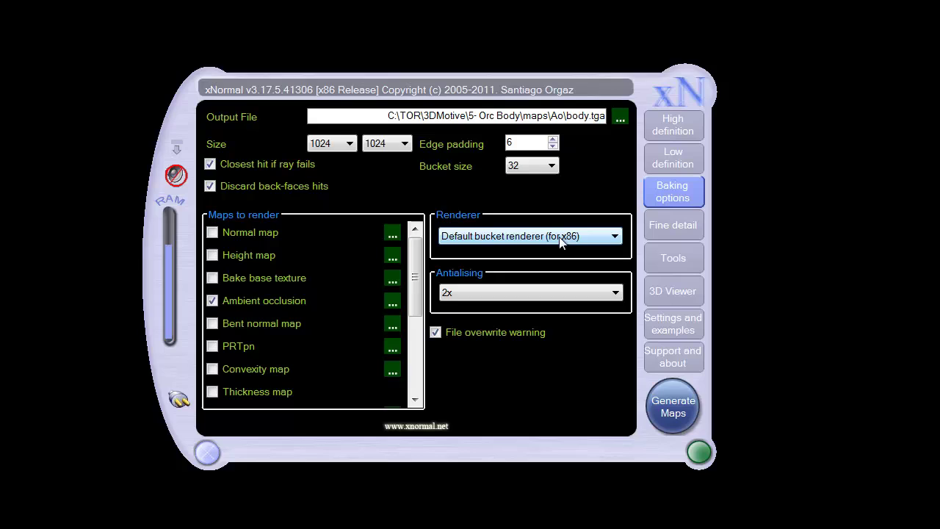
Set the bake antialiasing level to 2x.
{"action": "left_click", "coordinate": [448, 291]}
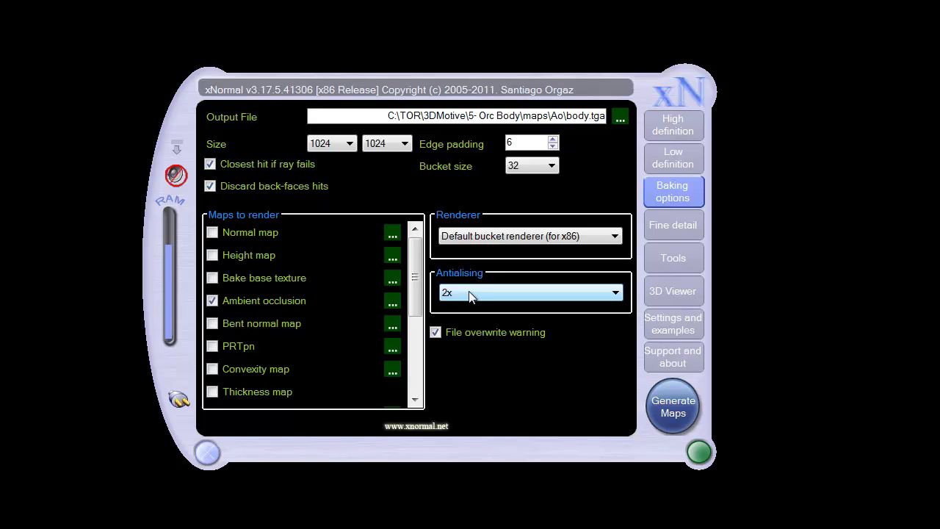
{"action": "left_click", "coordinate": [468, 294]}
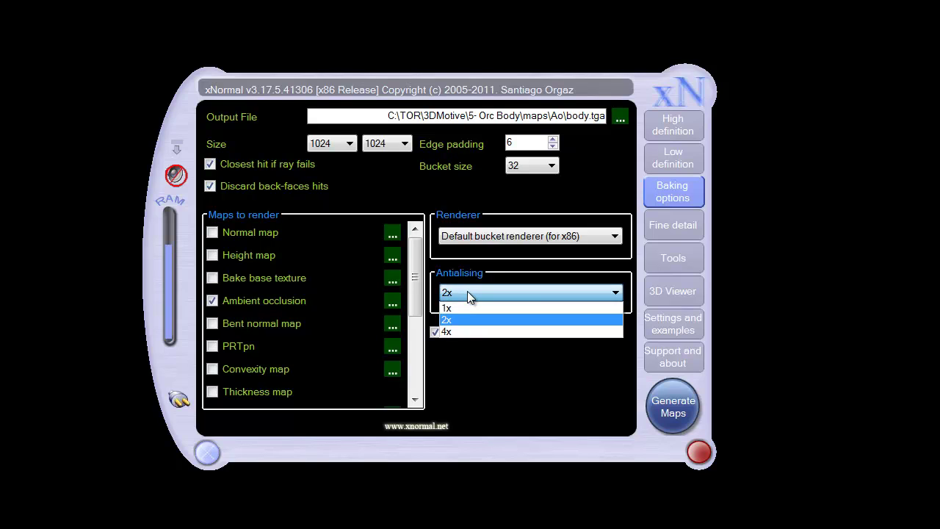
{"action": "left_click", "coordinate": [467, 292]}
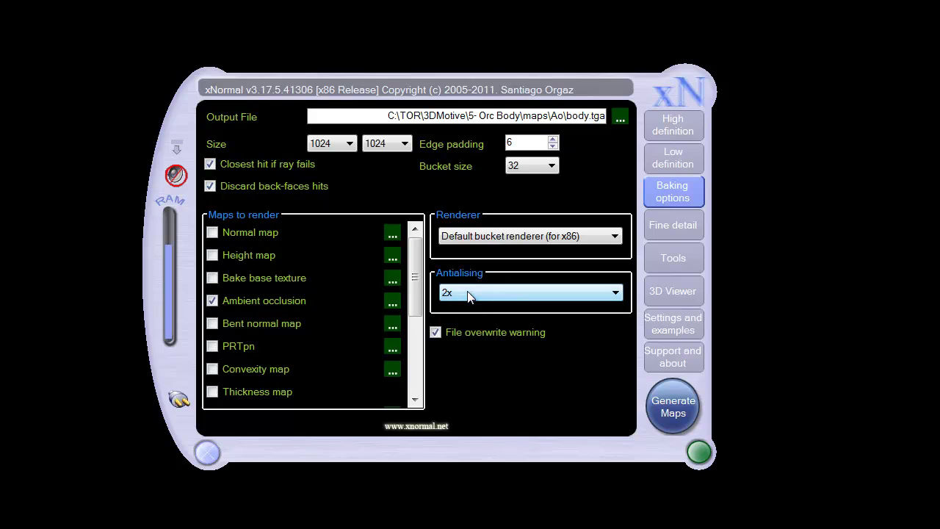
{"action": "left_click", "coordinate": [466, 293]}
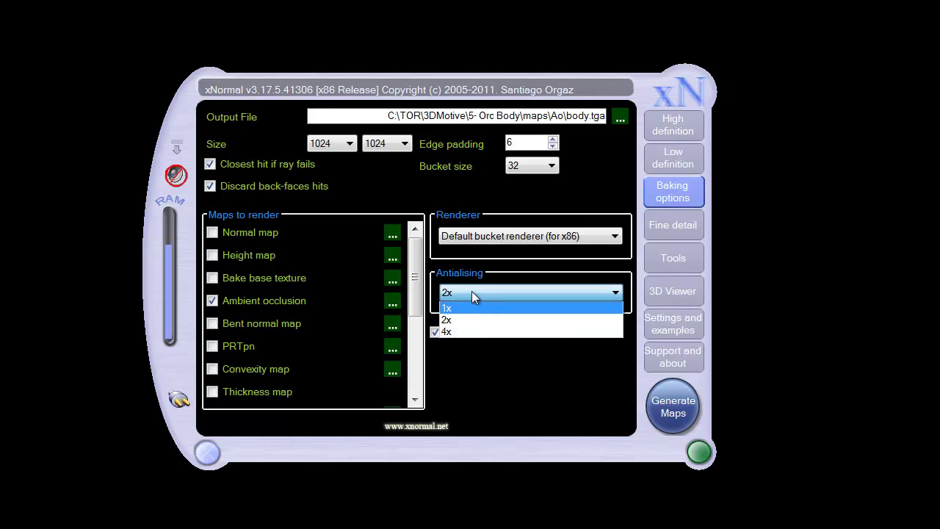
{"action": "left_click", "coordinate": [472, 292]}
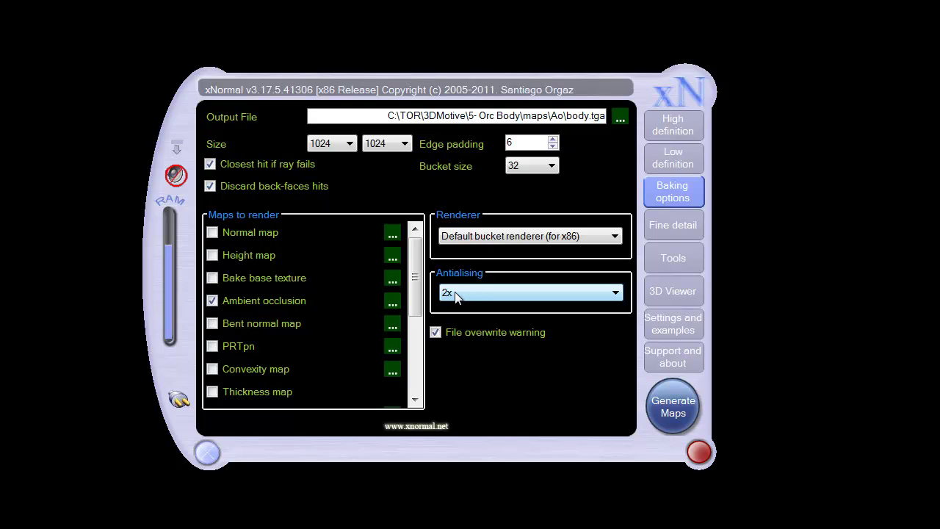
{"action": "left_click", "coordinate": [213, 255]}
Tick Normal map alongside ambient occlusion in the maps to render.
{"action": "left_click_drag", "start_coordinate": [419, 292], "coordinate": [423, 368]}
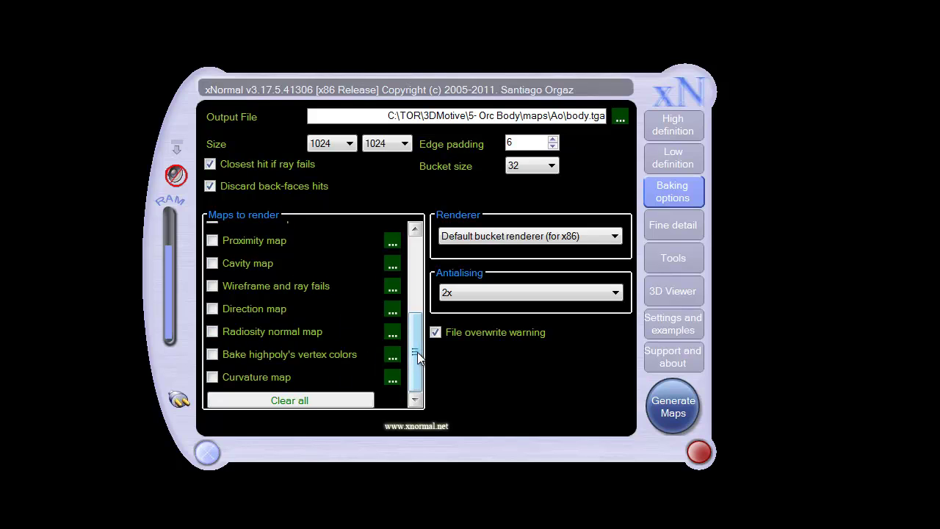
{"action": "left_click_drag", "start_coordinate": [417, 351], "coordinate": [417, 273]}
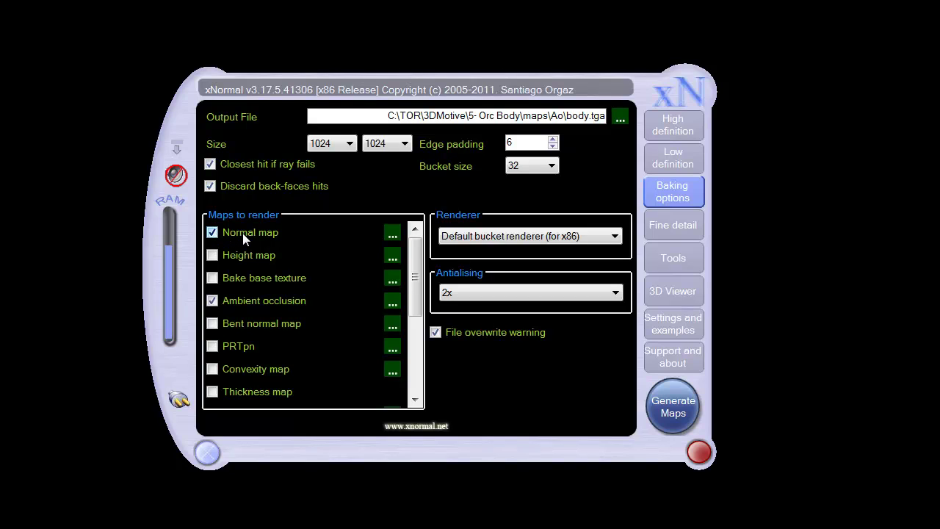
In the Normal map options, set swizzle to X-, Y+, Z+ and close the dialog.
{"action": "left_click", "coordinate": [392, 233]}
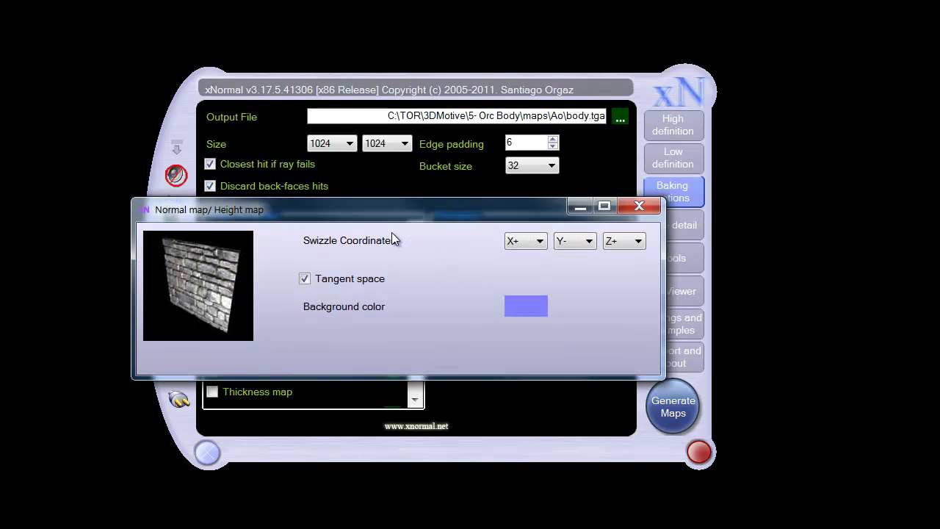
{"action": "left_click", "coordinate": [581, 239]}
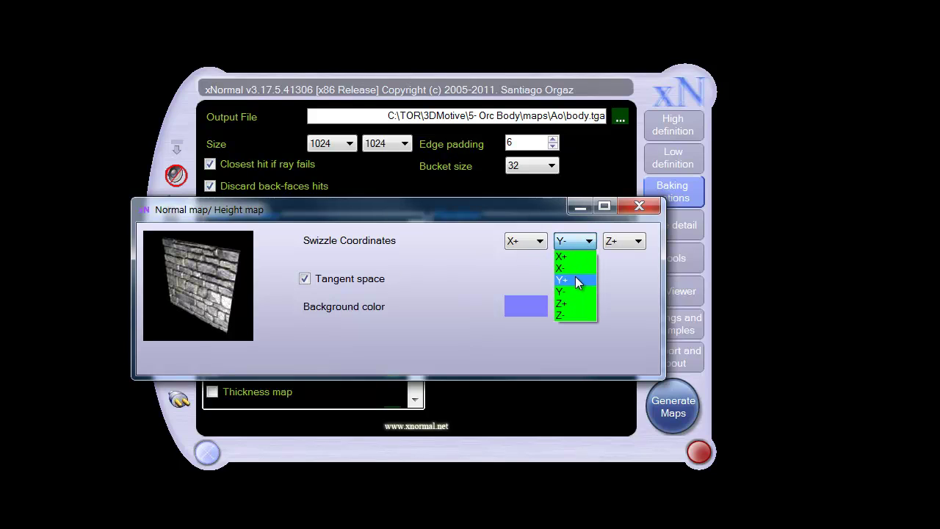
{"action": "left_click", "coordinate": [576, 280]}
{"action": "left_click", "coordinate": [540, 243]}
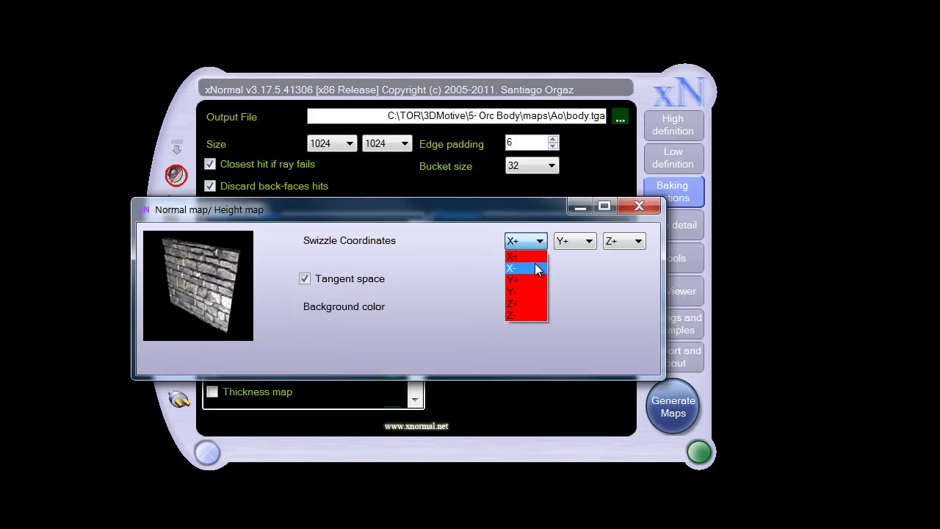
{"action": "left_click", "coordinate": [535, 268]}
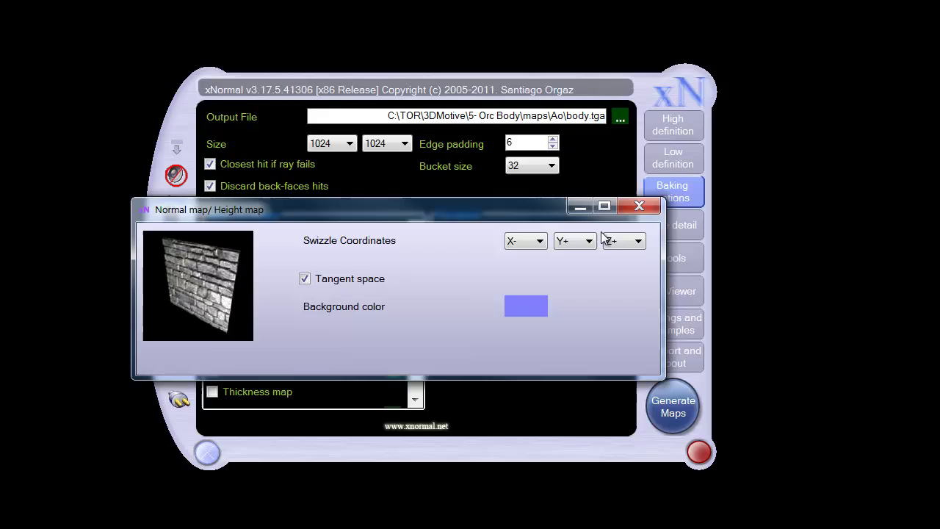
{"action": "left_click", "coordinate": [633, 206]}
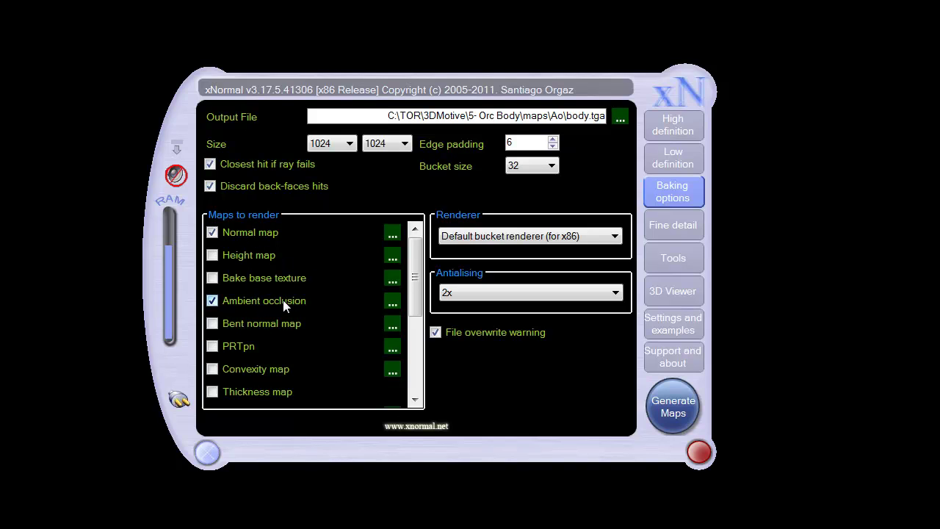
Create a new maps folder for the output and enter orc_body as the file name.
{"action": "left_click", "coordinate": [621, 118]}
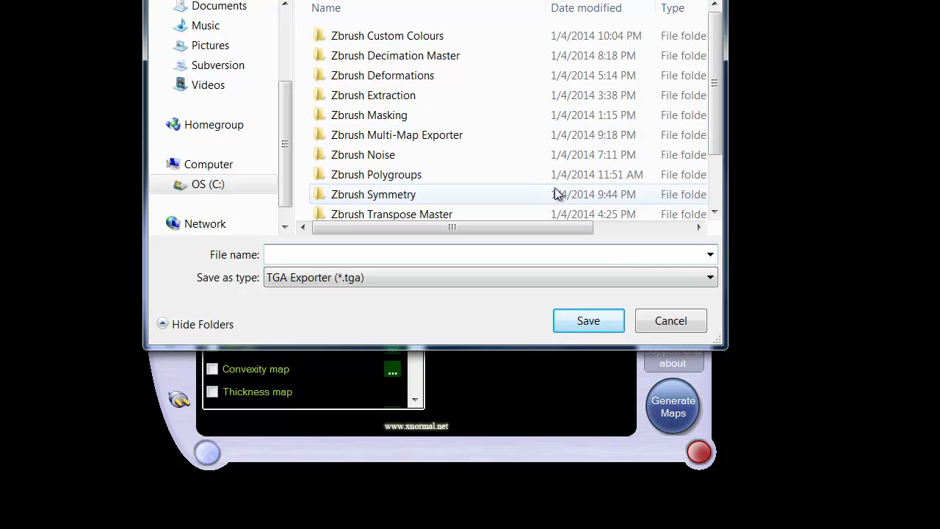
{"action": "key", "text": "ctrl+shift+n"}
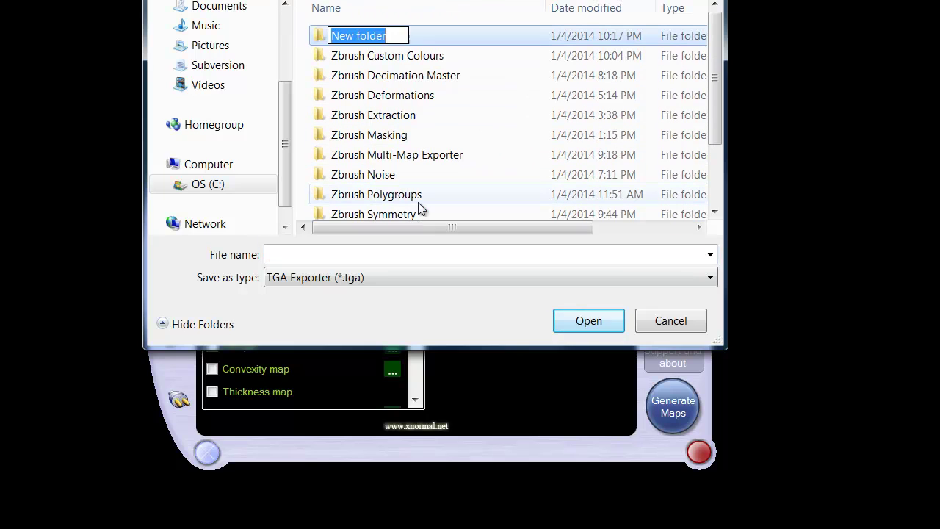
{"action": "type", "text": "maps"}
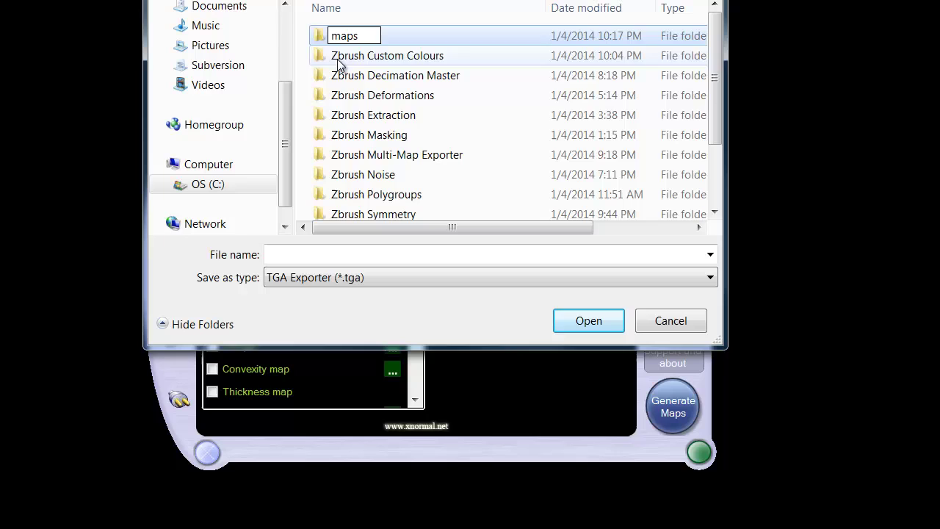
{"action": "left_click", "coordinate": [329, 36]}
{"action": "double_click", "coordinate": [331, 34]}
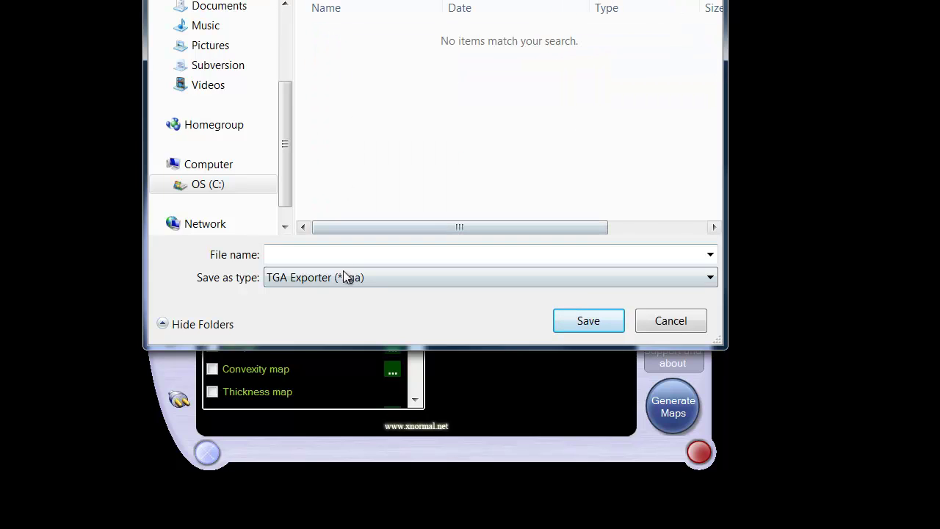
{"action": "left_click", "coordinate": [301, 256]}
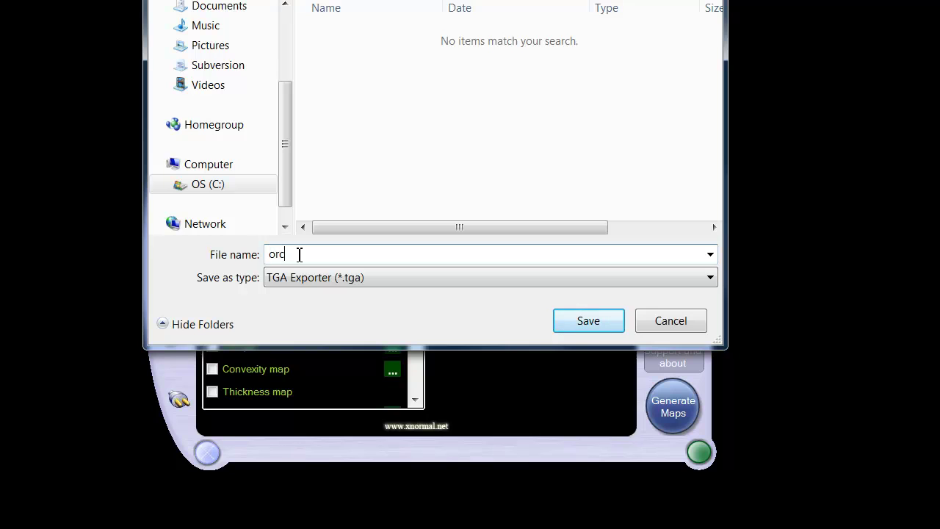
{"action": "type", "text": "orc_body"}
Save the output as orc_body.tga and bake the normal and ambient occlusion maps.
{"action": "left_click", "coordinate": [562, 323]}
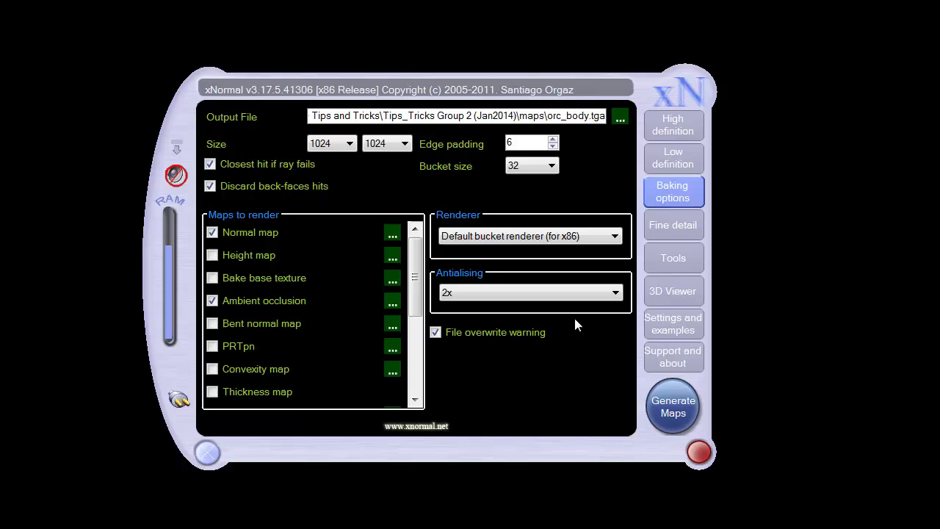
{"action": "left_click", "coordinate": [668, 407]}
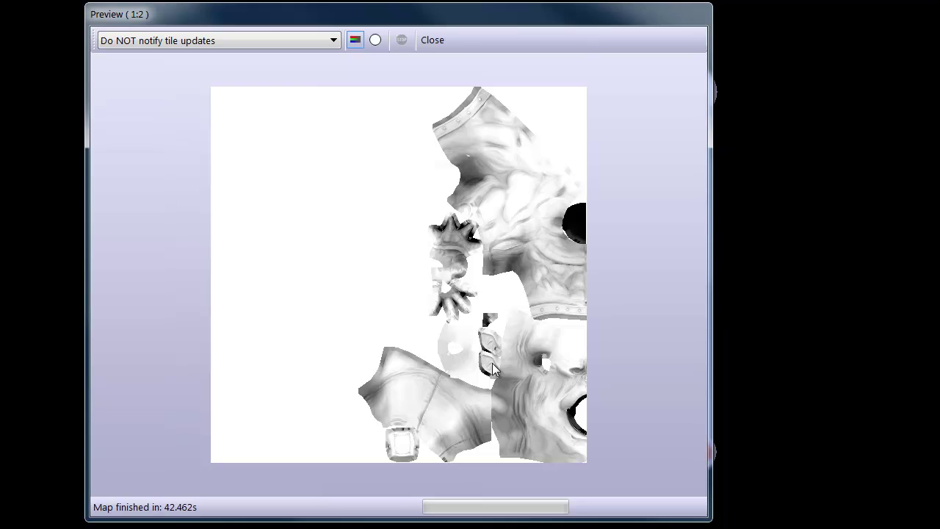
Close the bake preview and open orc_body_normals.TGA and orc_body_occlusion.TGA in Photoshop.
{"action": "left_click", "coordinate": [429, 41]}
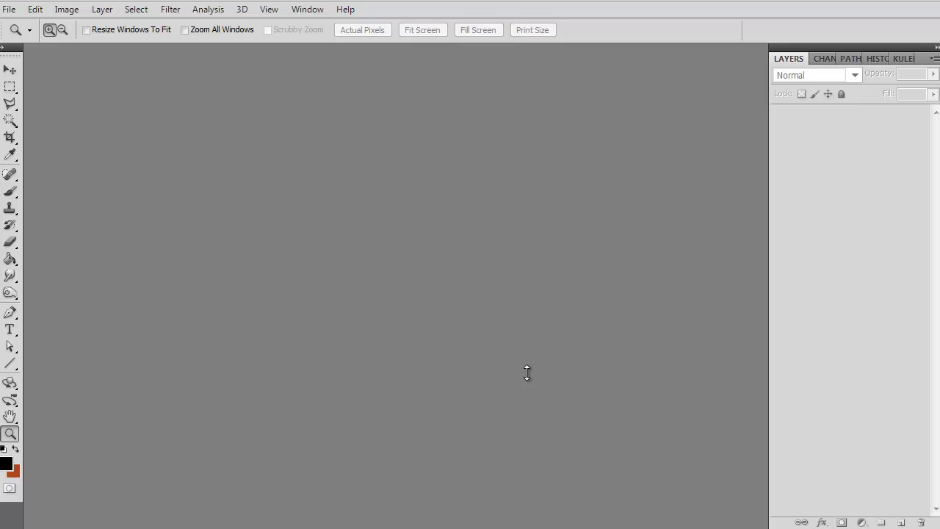
{"action": "double_click", "coordinate": [407, 307]}
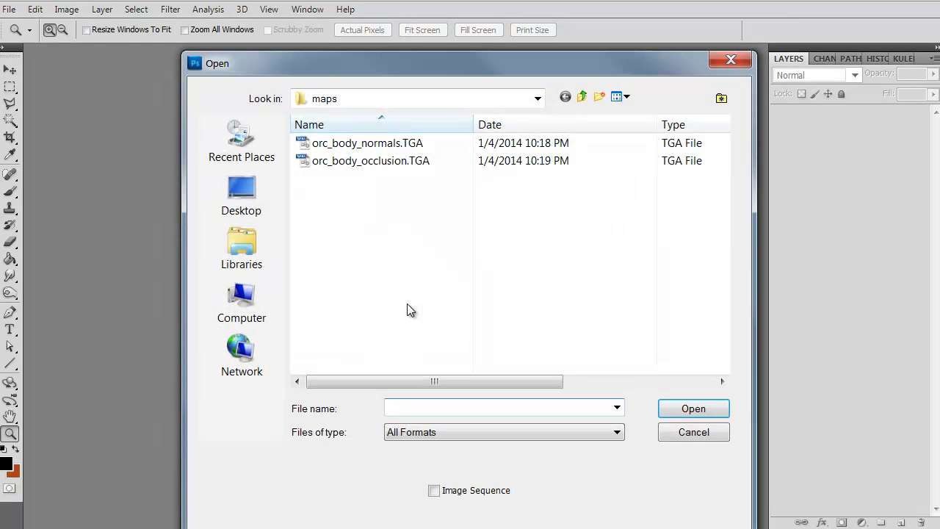
{"action": "left_click", "coordinate": [353, 147]}
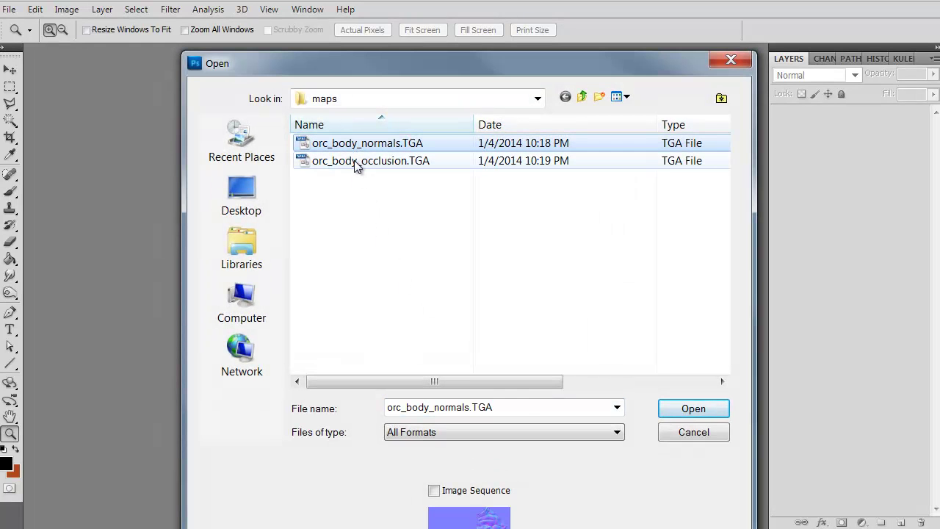
{"action": "left_click", "coordinate": [354, 160], "text": "shift"}
{"action": "left_click", "coordinate": [671, 409]}
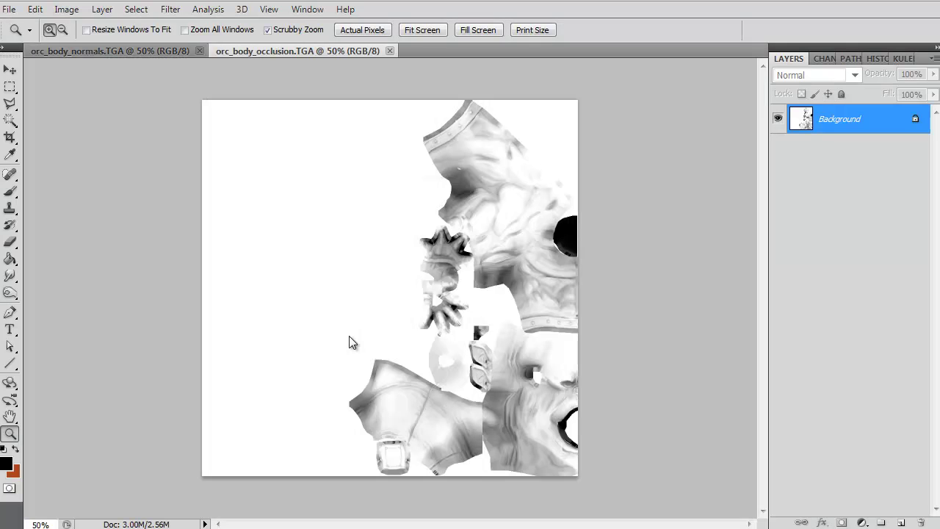
Zoom into the occlusion map and inspect the face, torso and collar for flaws.
{"action": "left_click", "coordinate": [407, 400]}
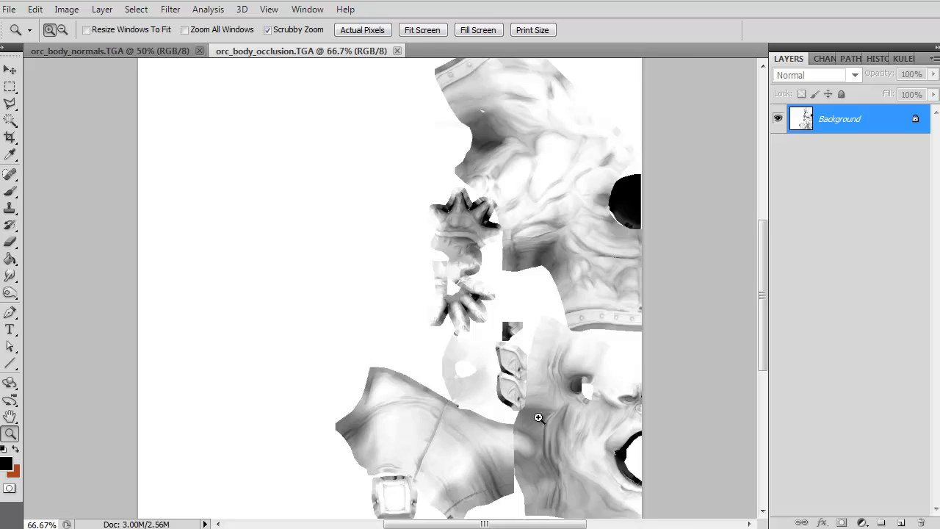
{"action": "left_click", "coordinate": [539, 416]}
{"action": "left_click", "coordinate": [610, 433]}
{"action": "left_click_drag", "start_coordinate": [615, 436], "coordinate": [380, 241]}
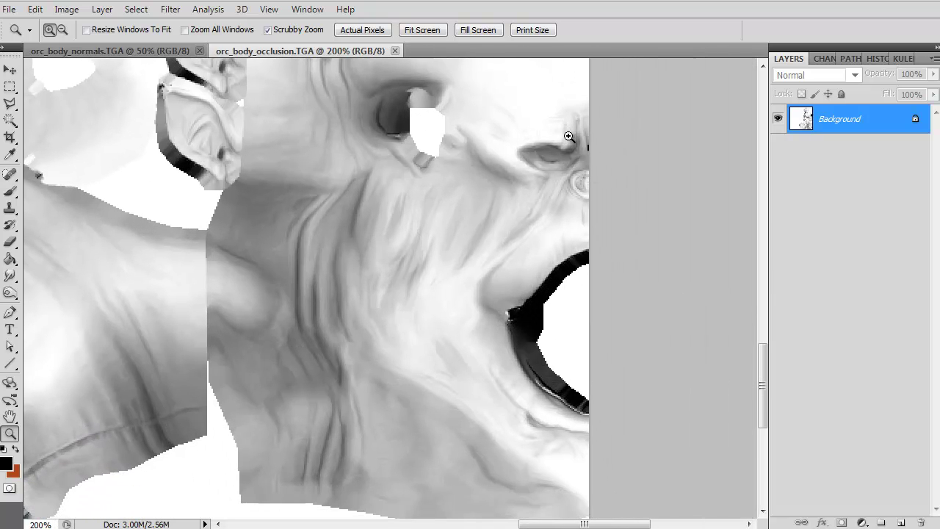
{"action": "left_click_drag", "start_coordinate": [351, 342], "coordinate": [696, 259]}
{"action": "left_click_drag", "start_coordinate": [360, 291], "coordinate": [321, 415]}
{"action": "left_click_drag", "start_coordinate": [213, 280], "coordinate": [445, 151]}
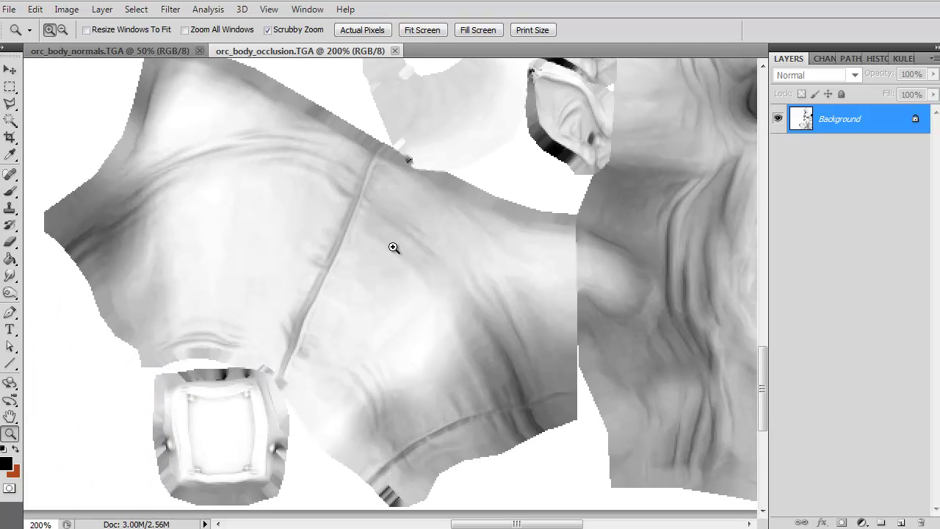
{"action": "left_click_drag", "start_coordinate": [486, 194], "coordinate": [355, 374]}
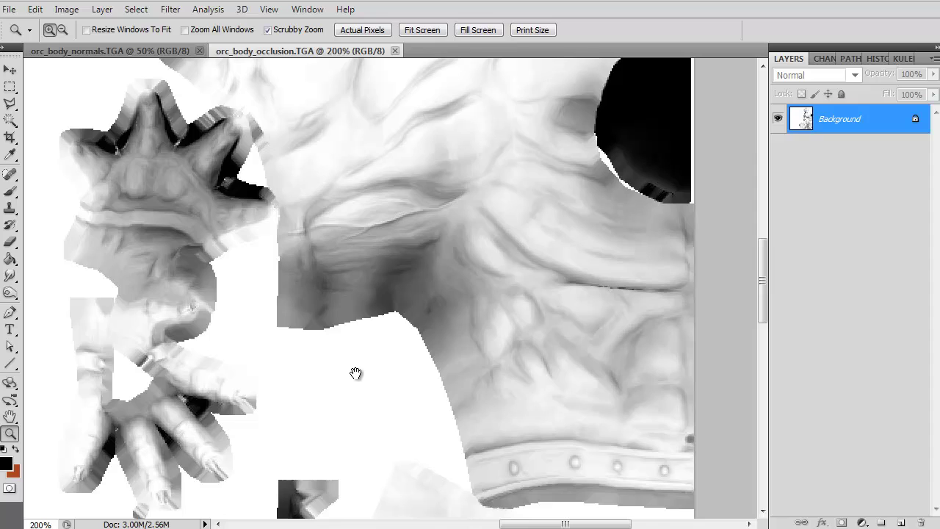
{"action": "left_click_drag", "start_coordinate": [475, 221], "coordinate": [463, 393]}
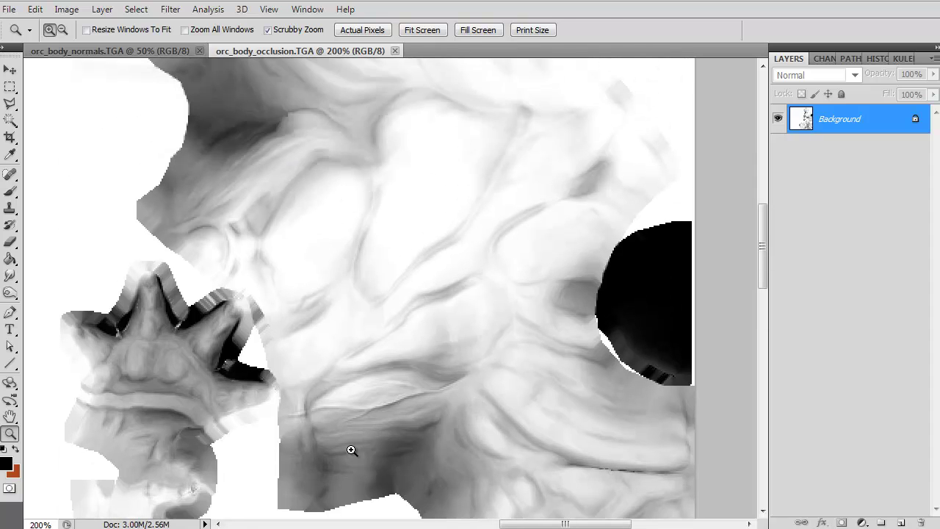
{"action": "left_click_drag", "start_coordinate": [318, 191], "coordinate": [353, 403]}
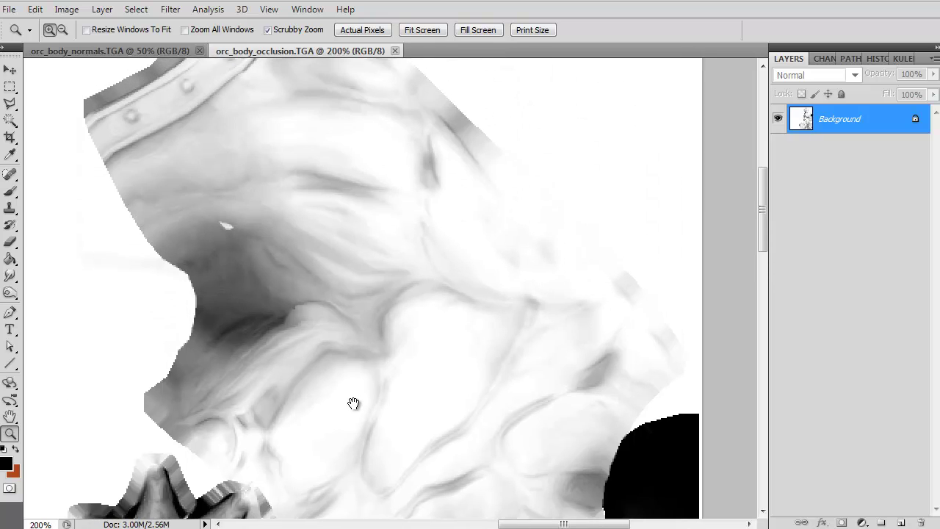
{"action": "left_click_drag", "start_coordinate": [92, 333], "coordinate": [207, 422]}
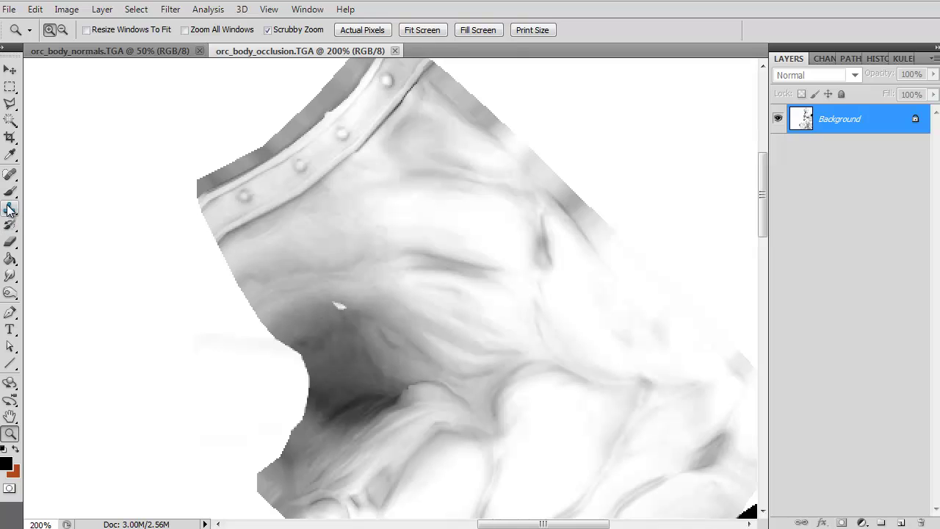
With a smaller Smudge brush, smooth the occlusion seams near the shoulder collar and between fingers.
{"action": "left_click", "coordinate": [10, 275]}
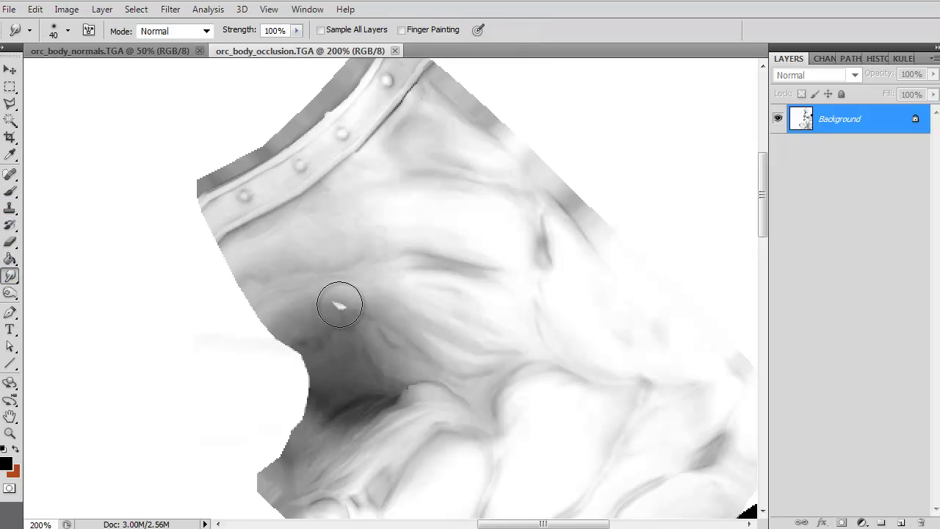
{"action": "key", "text": "bracketleft"}
{"action": "key", "text": "bracketleft"}
{"action": "key", "text": "bracketleft"}
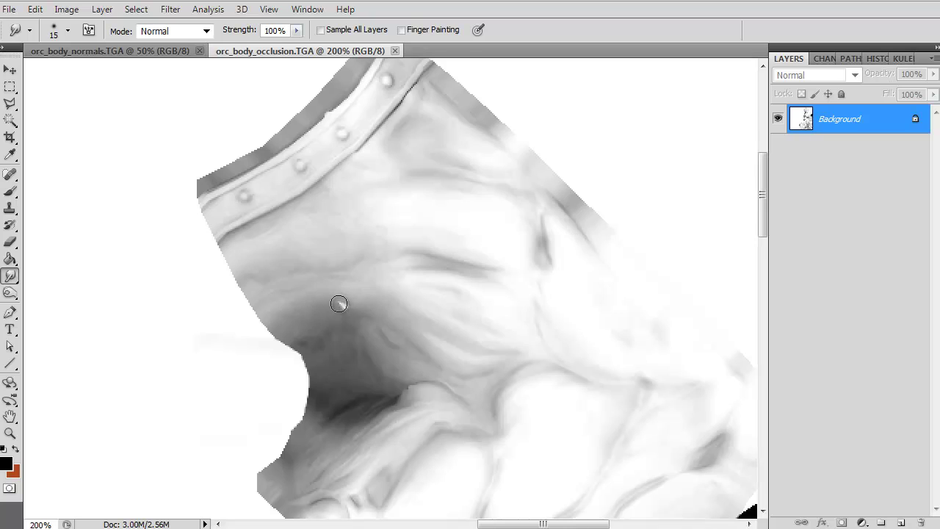
{"action": "left_click_drag", "start_coordinate": [339, 303], "coordinate": [346, 306]}
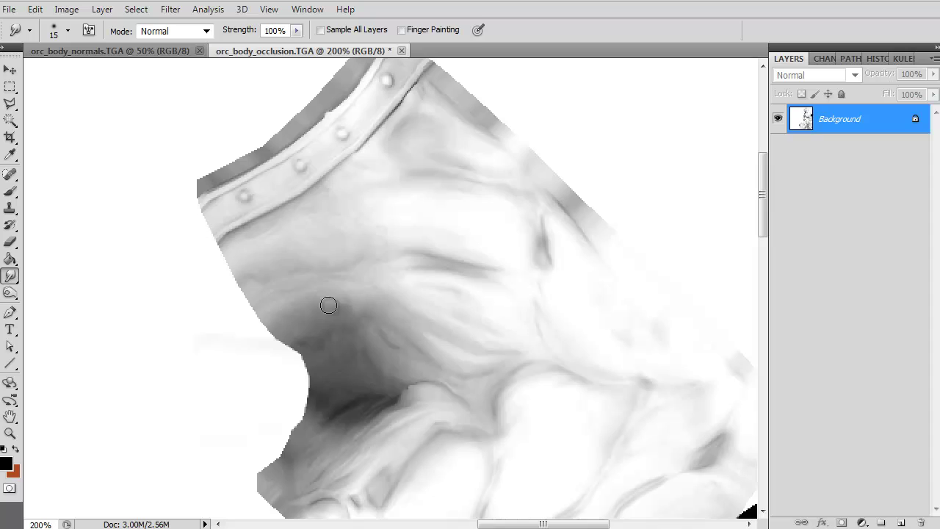
{"action": "left_click_drag", "start_coordinate": [399, 346], "coordinate": [395, 265]}
{"action": "left_click_drag", "start_coordinate": [304, 369], "coordinate": [274, 231]}
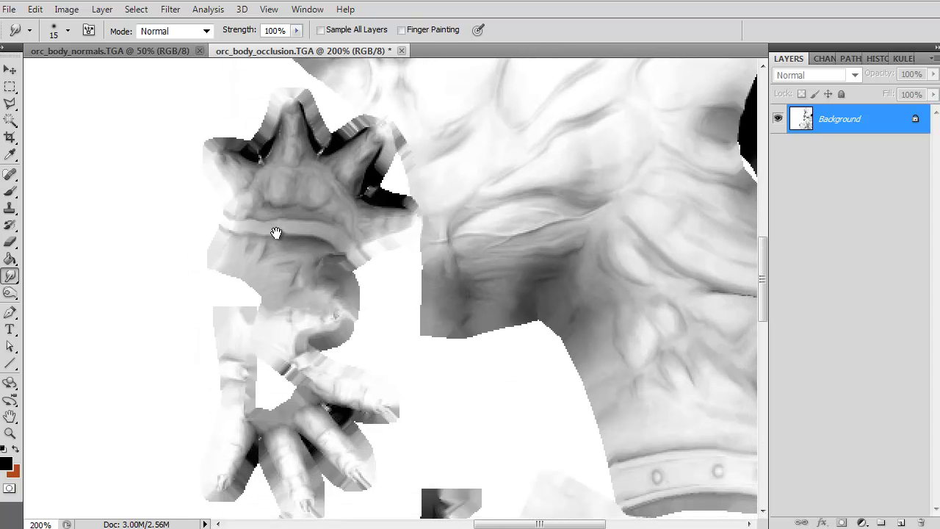
{"action": "left_click_drag", "start_coordinate": [166, 405], "coordinate": [162, 322]}
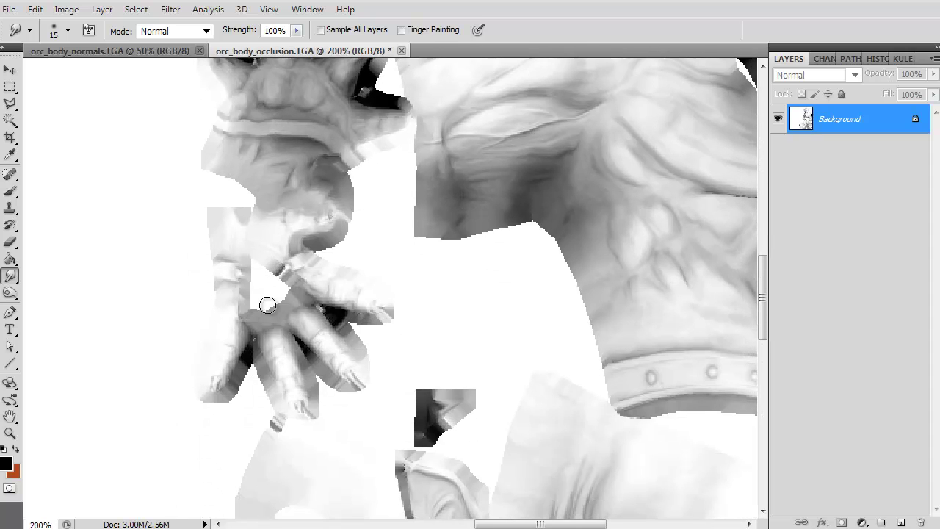
{"action": "left_click_drag", "start_coordinate": [264, 305], "coordinate": [201, 340]}
{"action": "left_click_drag", "start_coordinate": [216, 454], "coordinate": [237, 276]}
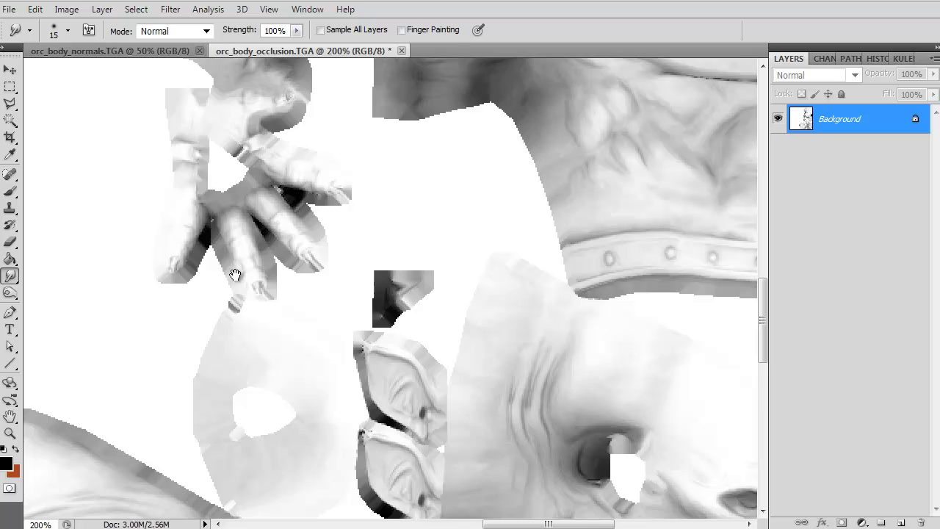
Zoom in on the green fleck in orc_body_normals.TGA.
{"action": "left_click", "coordinate": [92, 51]}
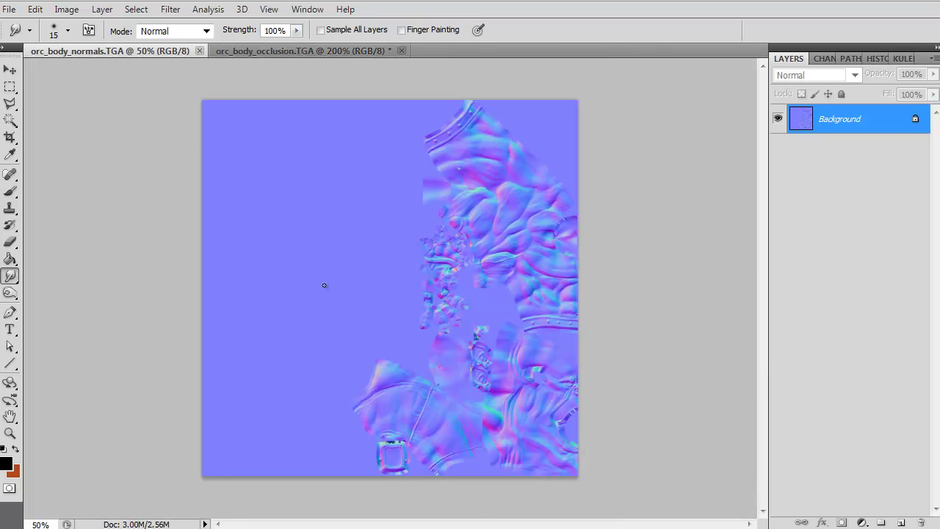
{"action": "left_click", "coordinate": [9, 433]}
{"action": "left_click_drag", "start_coordinate": [440, 251], "coordinate": [550, 243]}
{"action": "left_click_drag", "start_coordinate": [425, 171], "coordinate": [346, 436]}
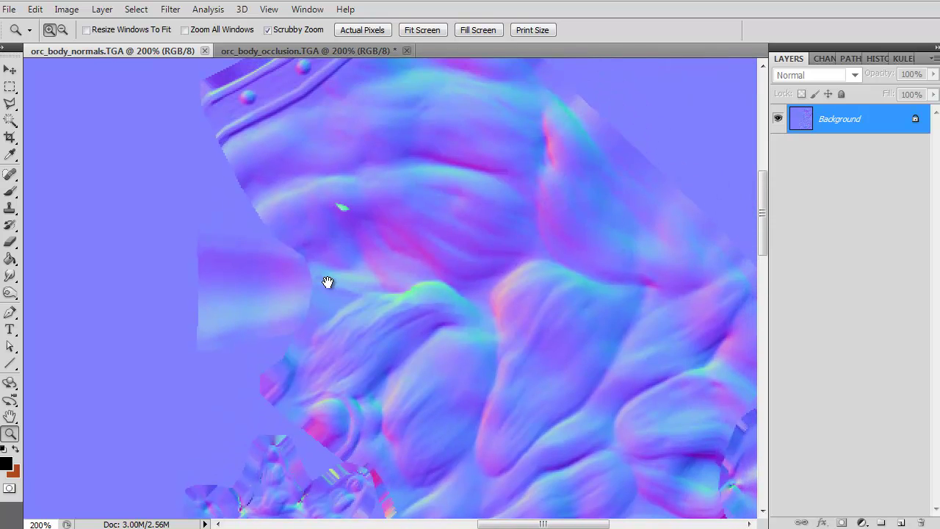
{"action": "left_click_drag", "start_coordinate": [328, 279], "coordinate": [320, 257]}
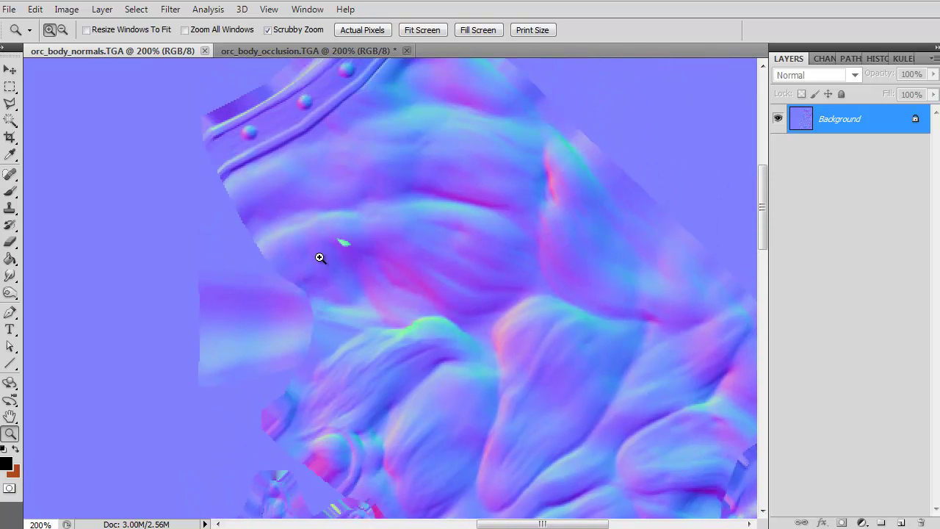
Shrink the brush, try and undo a test dab, then smudge the green fleck away.
{"action": "left_click", "coordinate": [9, 191]}
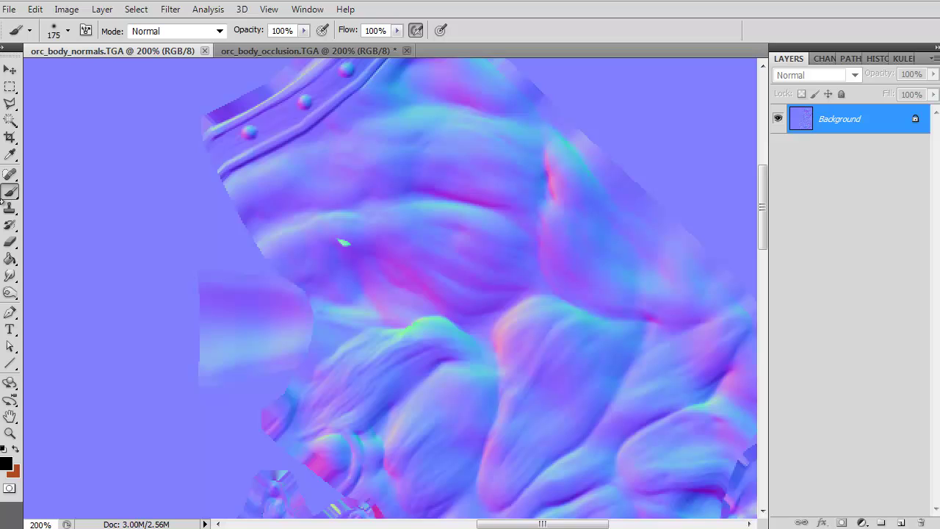
{"action": "key", "text": "bracketleft"}
{"action": "key", "text": "bracketleft"}
{"action": "key", "text": "bracketleft"}
{"action": "key", "text": "bracketleft"}
{"action": "key", "text": "bracketleft"}
{"action": "key", "text": "bracketleft"}
{"action": "key", "text": "bracketleft"}
{"action": "key", "text": "bracketleft"}
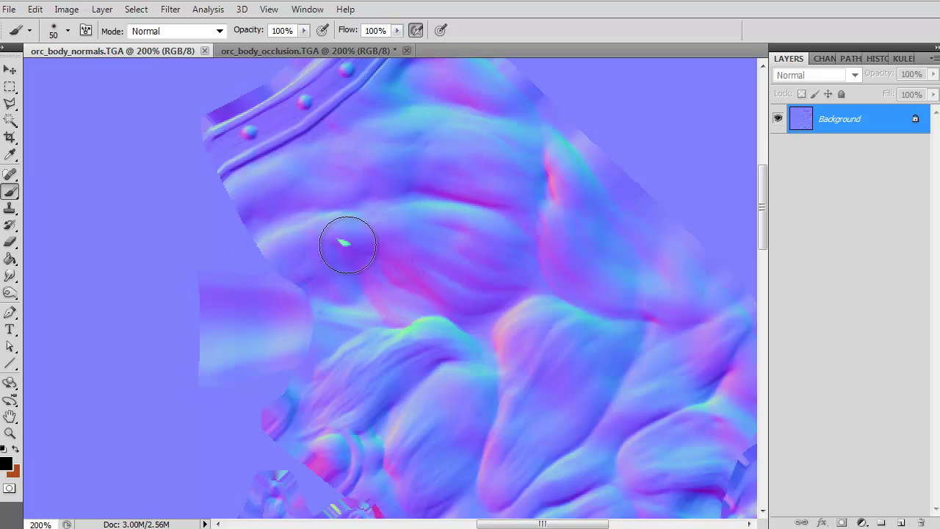
{"action": "key", "text": "bracketleft"}
{"action": "key", "text": "bracketleft"}
{"action": "key", "text": "bracketleft"}
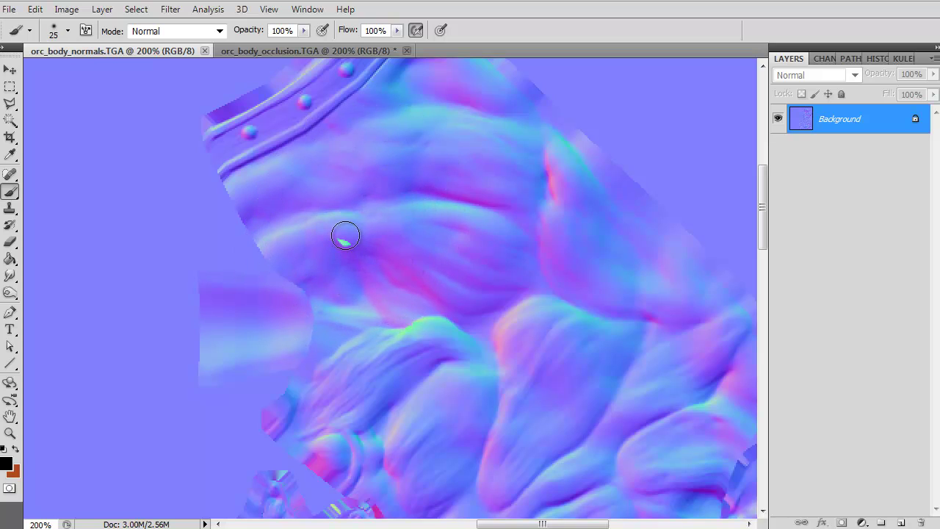
{"action": "key", "text": "bracketleft"}
{"action": "key", "text": "bracketleft"}
{"action": "key", "text": "bracketleft"}
{"action": "left_click", "coordinate": [344, 241]}
{"action": "key", "text": "ctrl+z"}
{"action": "left_click", "coordinate": [11, 277]}
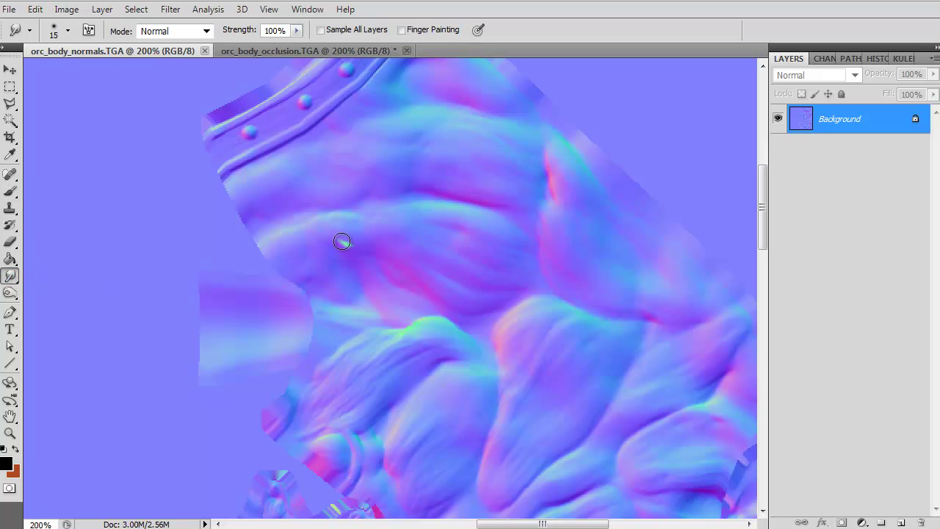
{"action": "left_click_drag", "start_coordinate": [341, 241], "coordinate": [344, 243]}
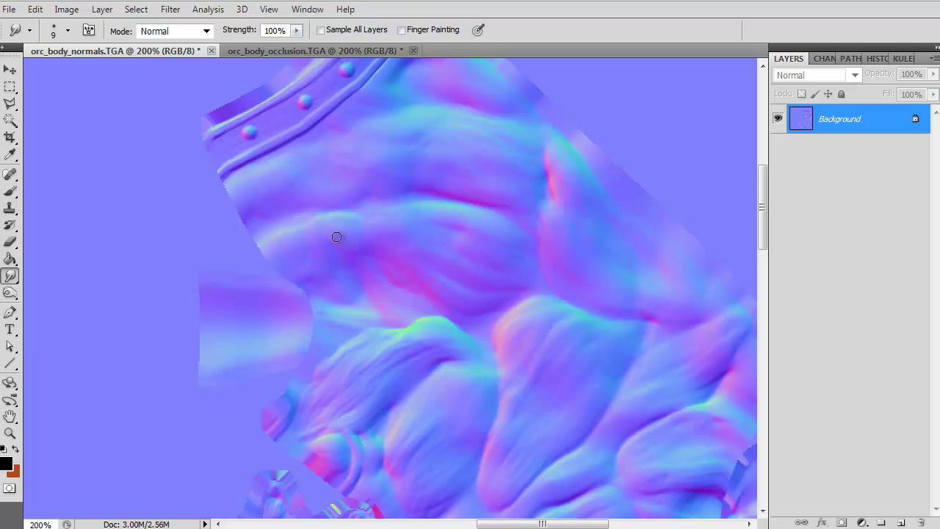
Look over the rest of the normal map and zoom back out to 100%.
{"action": "left_click_drag", "start_coordinate": [157, 372], "coordinate": [134, 275]}
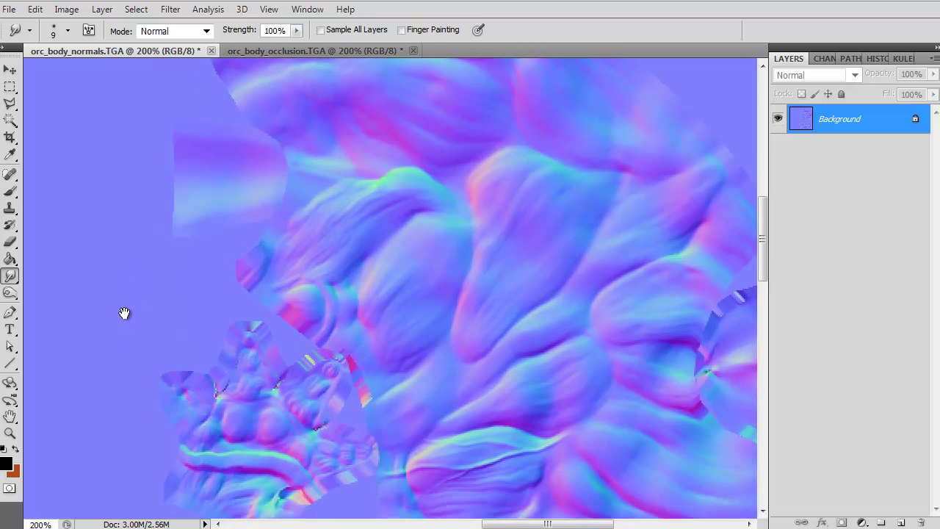
{"action": "left_click_drag", "start_coordinate": [124, 313], "coordinate": [121, 193]}
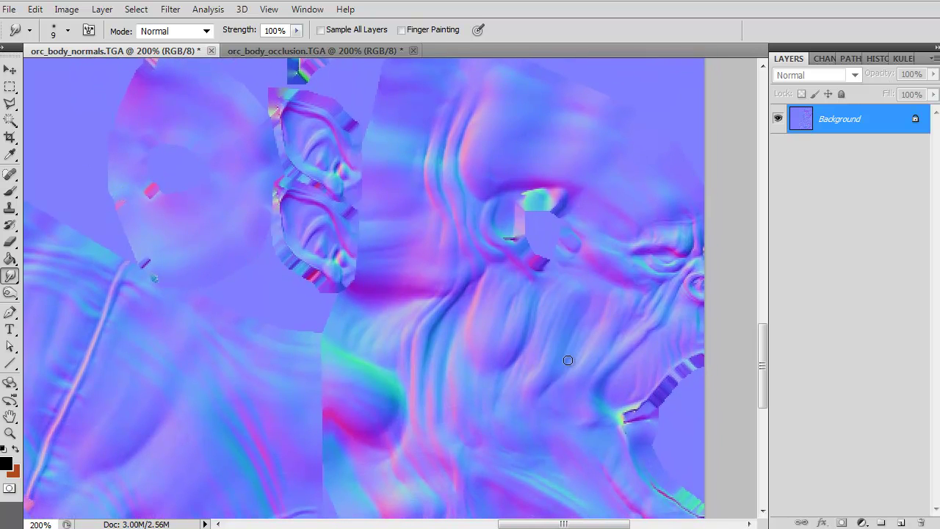
{"action": "left_click_drag", "start_coordinate": [521, 405], "coordinate": [546, 302]}
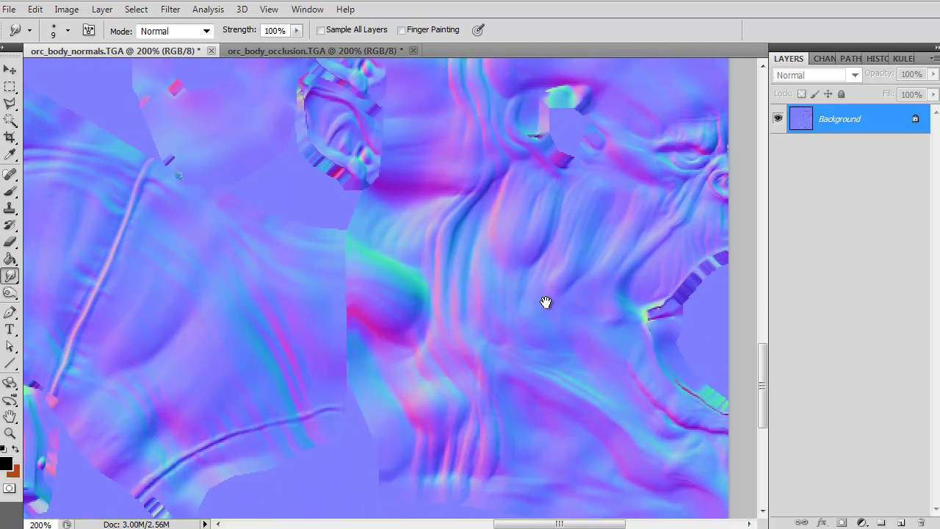
{"action": "left_click_drag", "start_coordinate": [307, 375], "coordinate": [413, 389]}
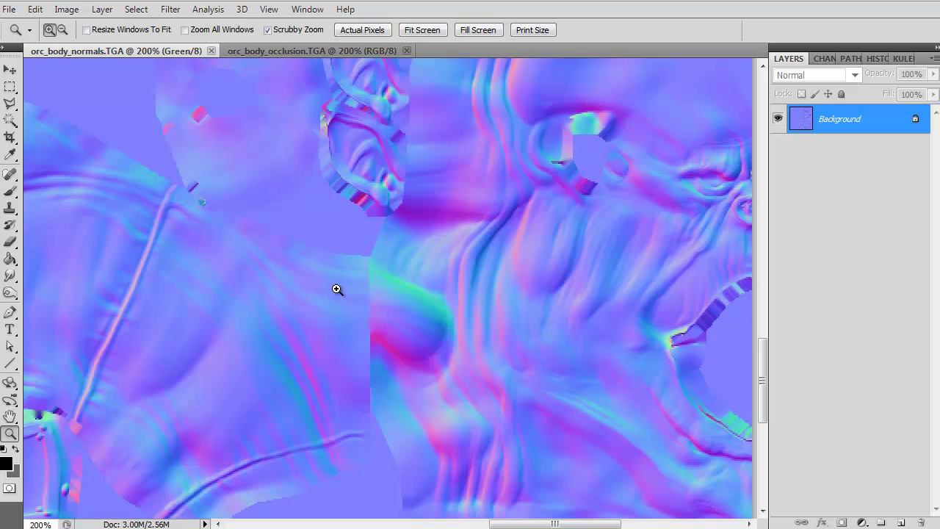
{"action": "mouse_move", "coordinate": [335, 289]}
{"action": "left_mouse_down", "text": "alt"}
{"action": "mouse_move", "coordinate": [336, 317]}
{"action": "mouse_move", "coordinate": [336, 299]}
{"action": "left_mouse_up", "text": "alt"}
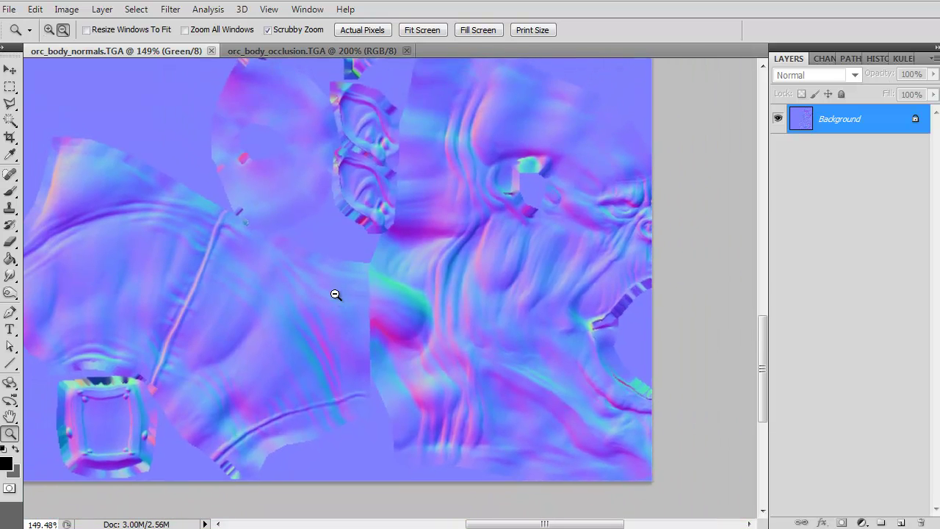
{"action": "left_click", "coordinate": [336, 295], "text": "alt"}
{"action": "left_click_drag", "start_coordinate": [235, 252], "coordinate": [338, 308]}
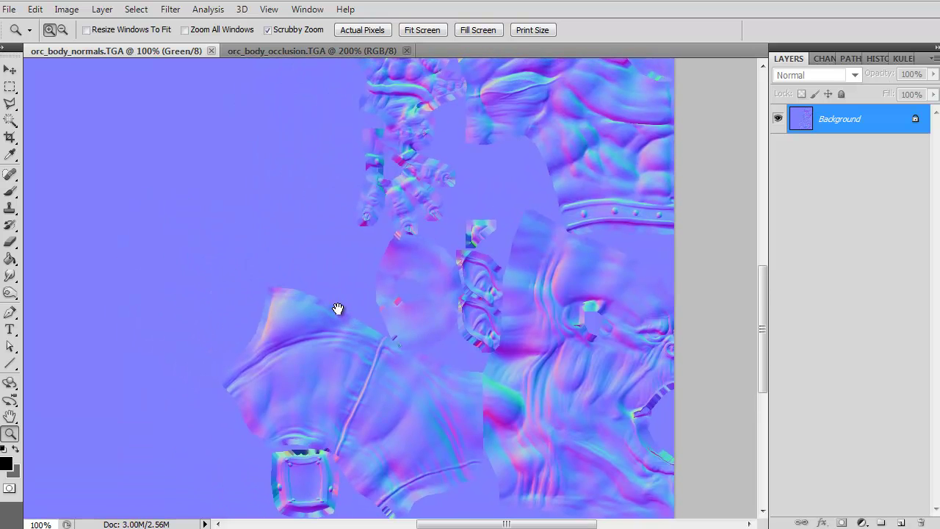
Show orc_body_occlusion.TGA at 66.67% zoom, centred in view.
{"action": "left_click", "coordinate": [252, 50]}
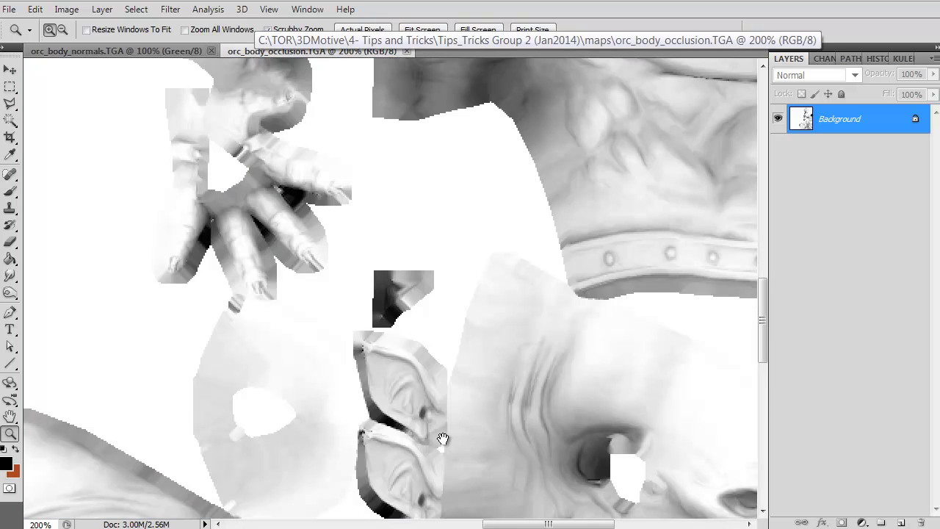
{"action": "left_click", "coordinate": [424, 393], "text": "alt"}
{"action": "left_click", "coordinate": [424, 393], "text": "alt"}
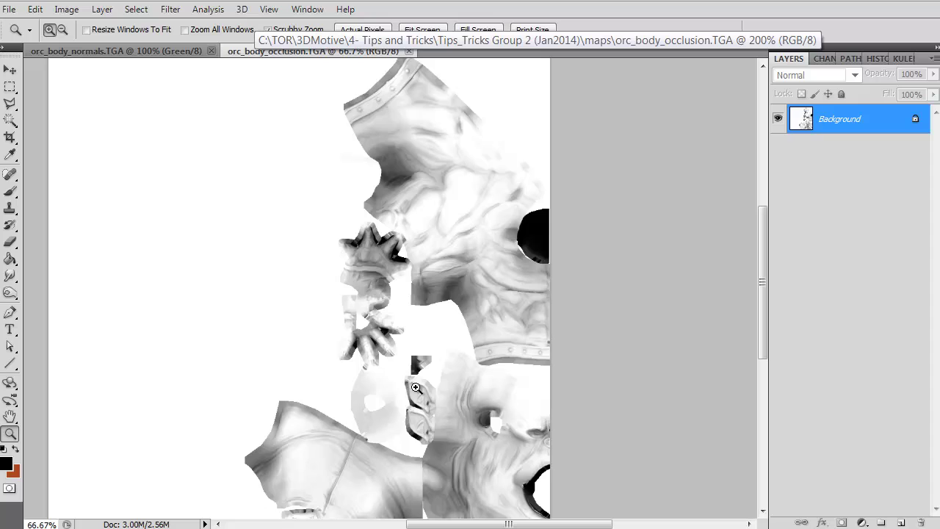
{"action": "left_click_drag", "start_coordinate": [223, 389], "coordinate": [272, 356]}
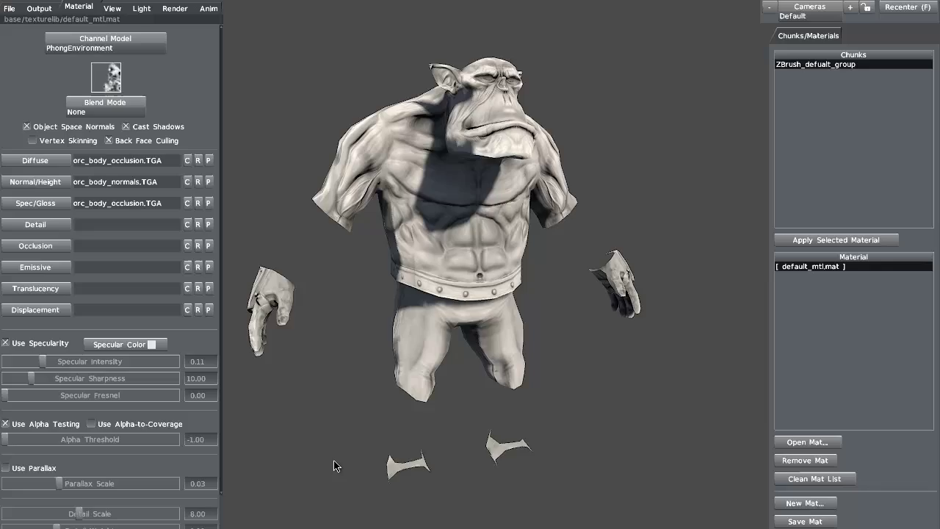
Orbit the orc through three-quarter, front and back views to inspect the baked shading.
{"action": "left_click_drag", "start_coordinate": [336, 465], "coordinate": [311, 469]}
{"action": "left_click_drag", "start_coordinate": [351, 394], "coordinate": [380, 426]}
{"action": "left_click_drag", "start_coordinate": [340, 461], "coordinate": [338, 474]}
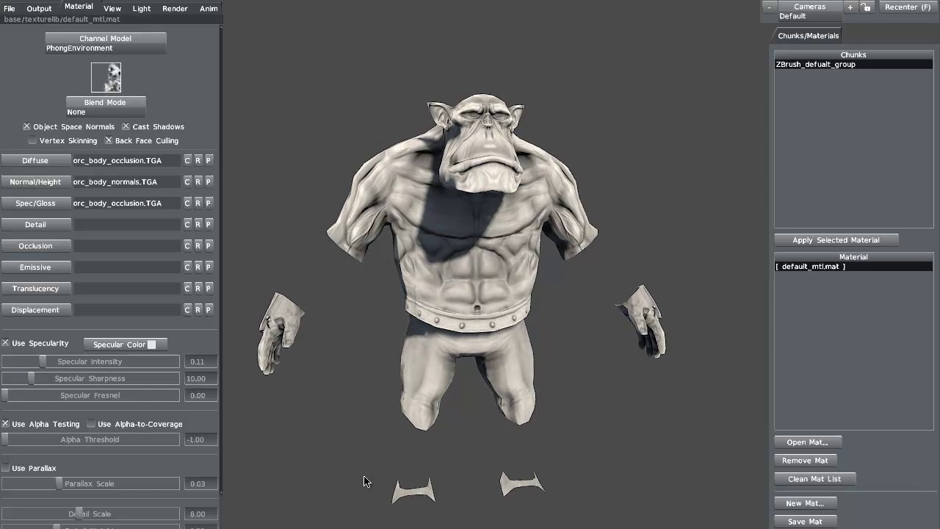
{"action": "mouse_move", "coordinate": [324, 425]}
{"action": "left_mouse_down"}
{"action": "mouse_move", "coordinate": [315, 457]}
{"action": "mouse_move", "coordinate": [357, 330]}
{"action": "mouse_move", "coordinate": [328, 408]}
{"action": "mouse_move", "coordinate": [363, 441]}
{"action": "mouse_move", "coordinate": [235, 433]}
{"action": "mouse_move", "coordinate": [269, 419]}
{"action": "mouse_move", "coordinate": [260, 451]}
{"action": "mouse_move", "coordinate": [317, 426]}
{"action": "left_mouse_up"}
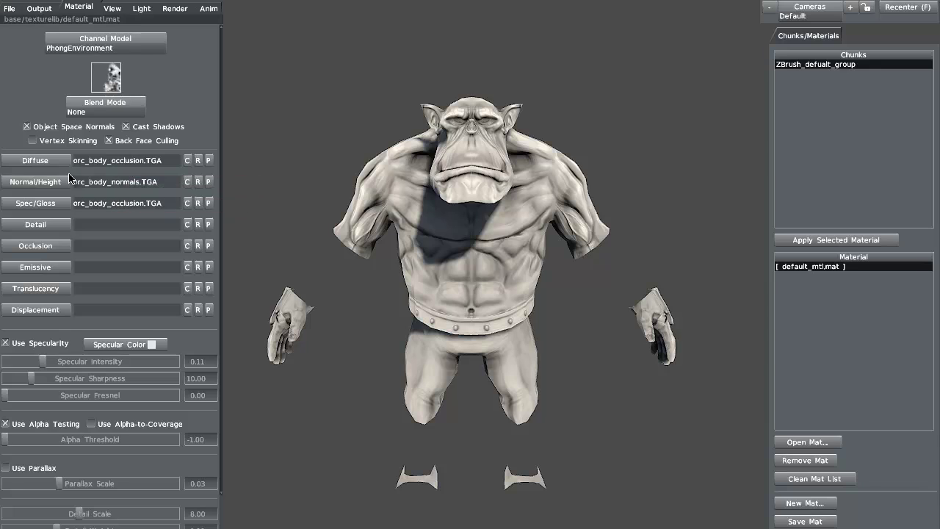
Assign orc_body_occlusion.TGA to the Occlusion slot and orbit to check the shading.
{"action": "left_click", "coordinate": [37, 245]}
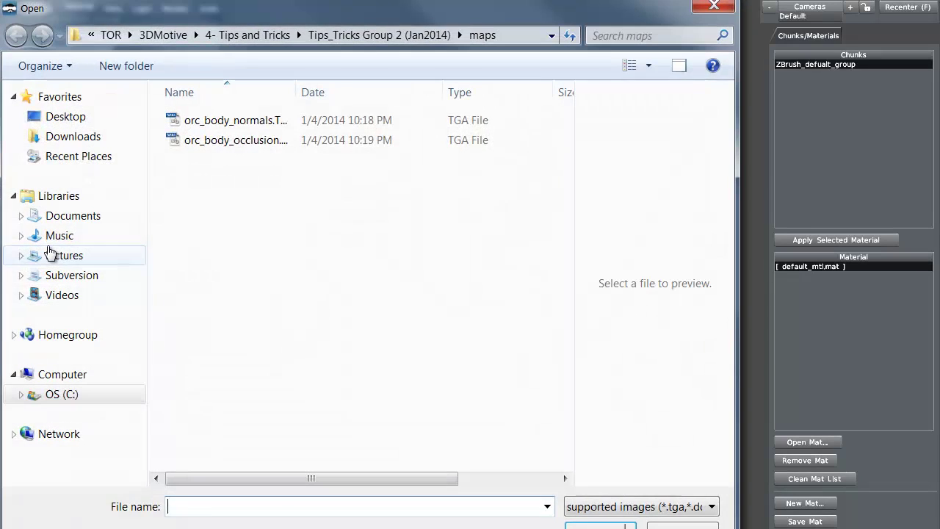
{"action": "left_click", "coordinate": [213, 141]}
{"action": "double_click", "coordinate": [213, 139]}
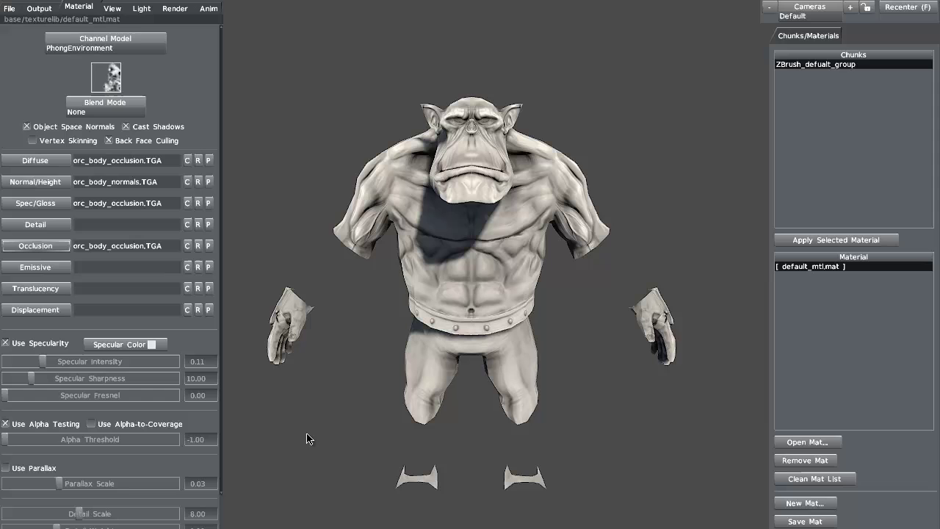
{"action": "left_click_drag", "start_coordinate": [327, 457], "coordinate": [297, 453]}
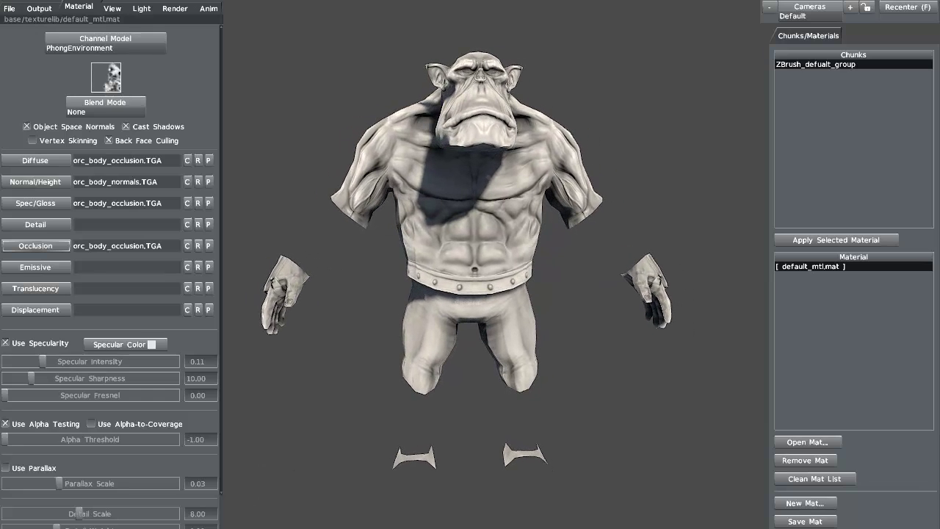
Bring the xNormal window back to the front on its 3D Viewer page.
{"action": "key", "text": "Escape"}
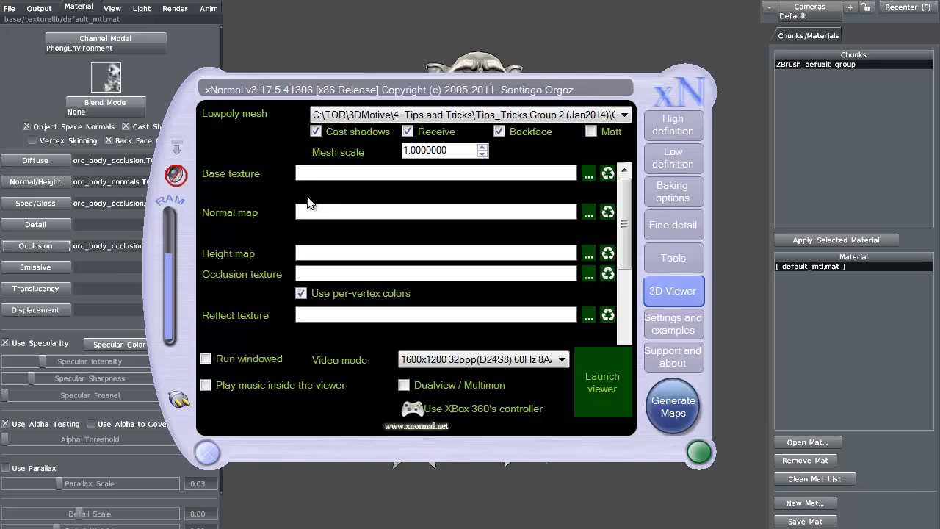